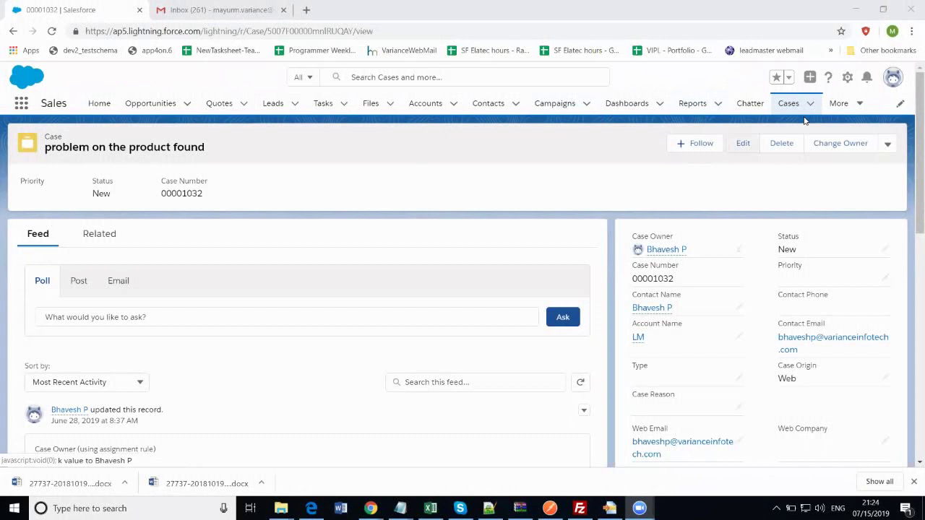
From Setup, find 'email' in Quick Find and open the Email-to-Case settings page
left_click(847, 78)
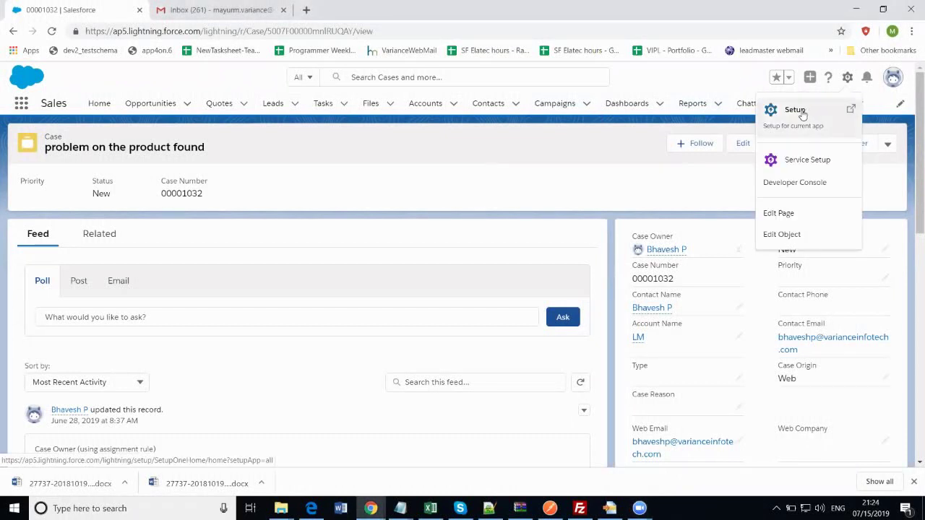
left_click(796, 110)
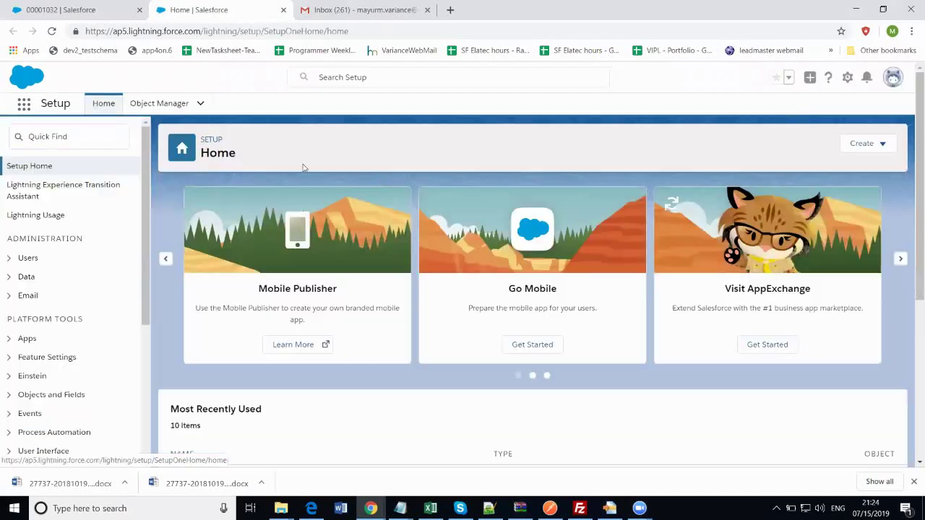
left_click(113, 136)
type("e")
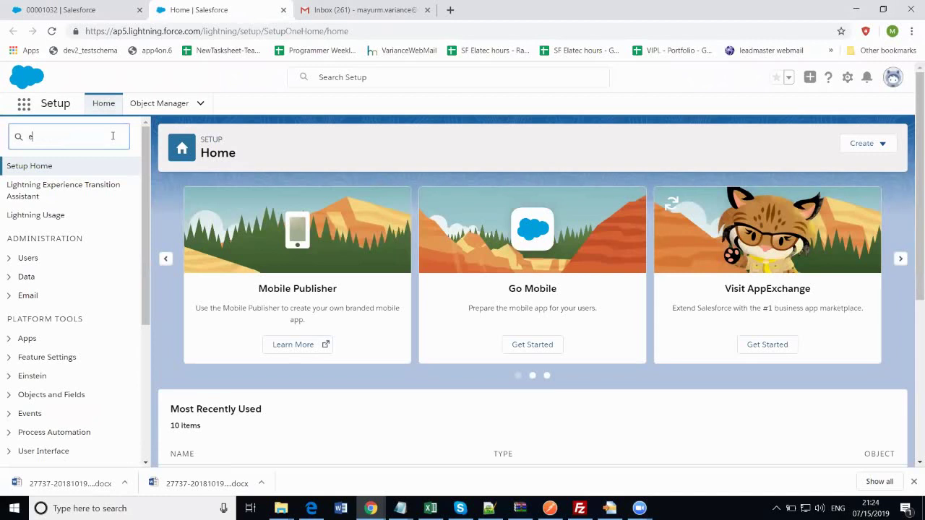
type("mail-")
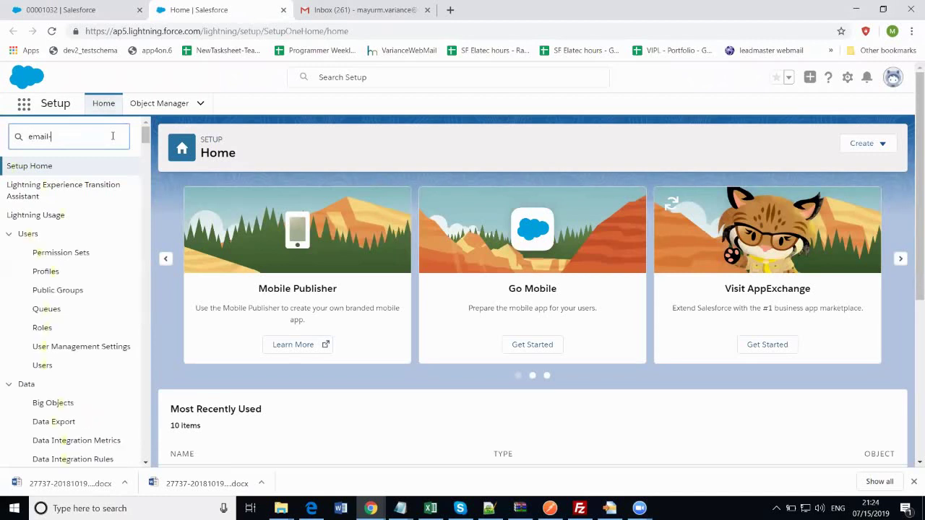
left_click(88, 204)
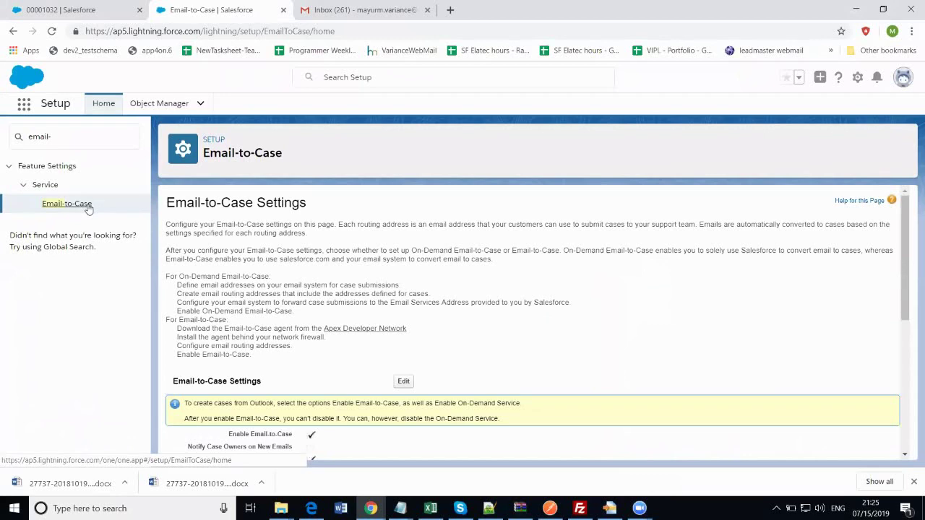
scroll(464, 343, "down", 1)
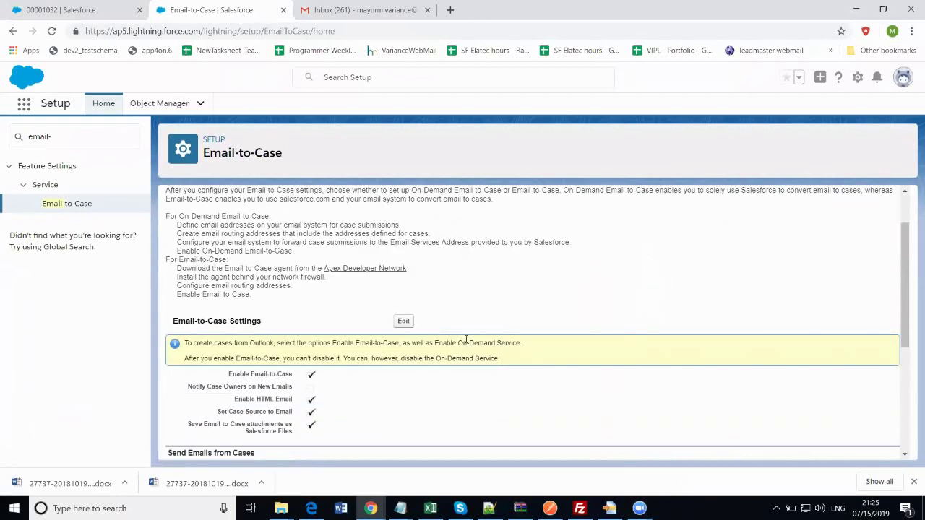
scroll(551, 313, "down", 1)
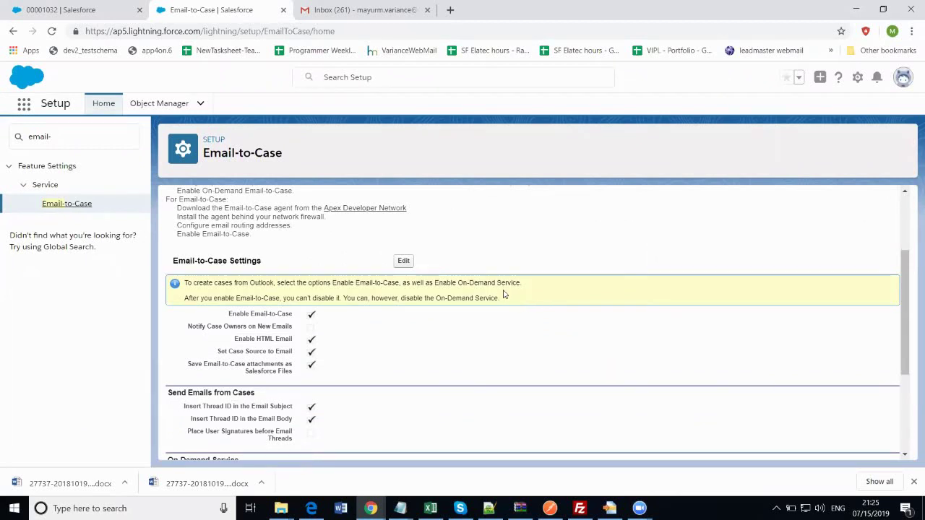
Edit the Email-to-Case settings, keep Enable On-Demand Service checked, and save
left_click(403, 261)
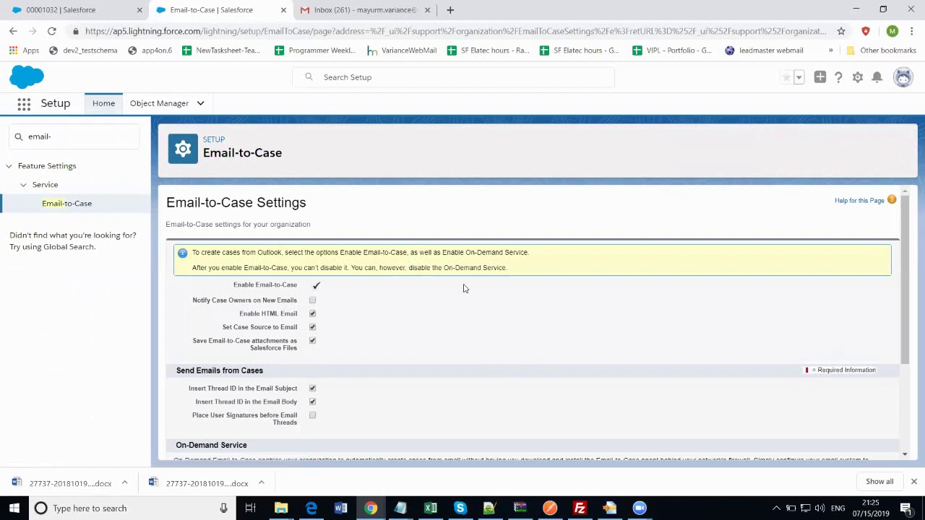
scroll(465, 288, "down", 1)
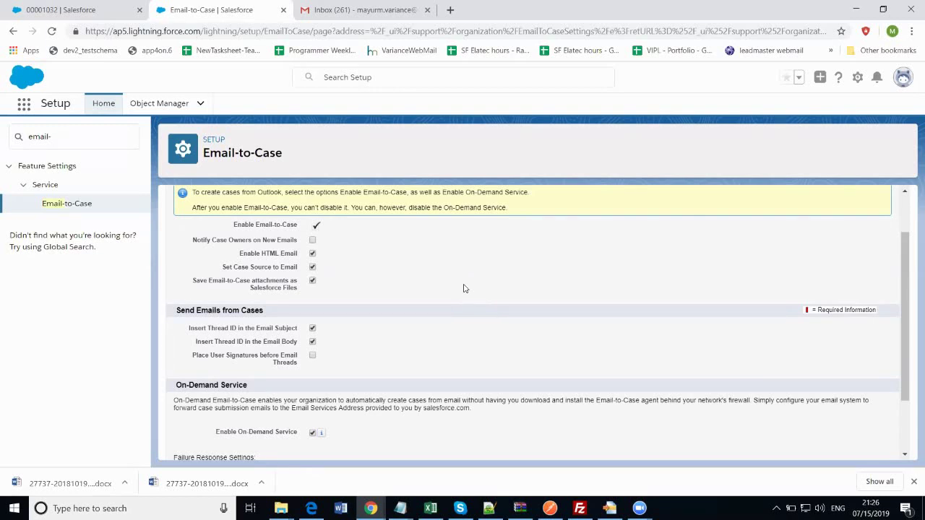
scroll(464, 288, "down", 2)
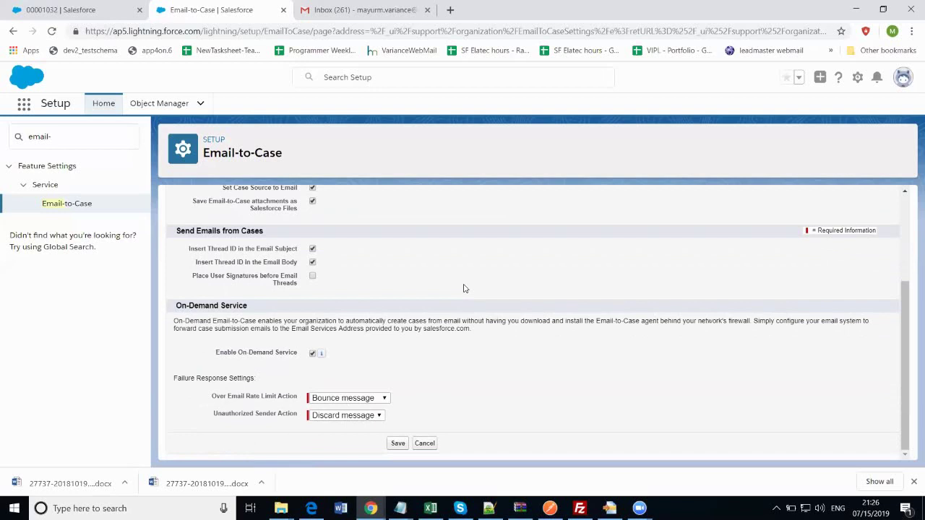
left_click(397, 443)
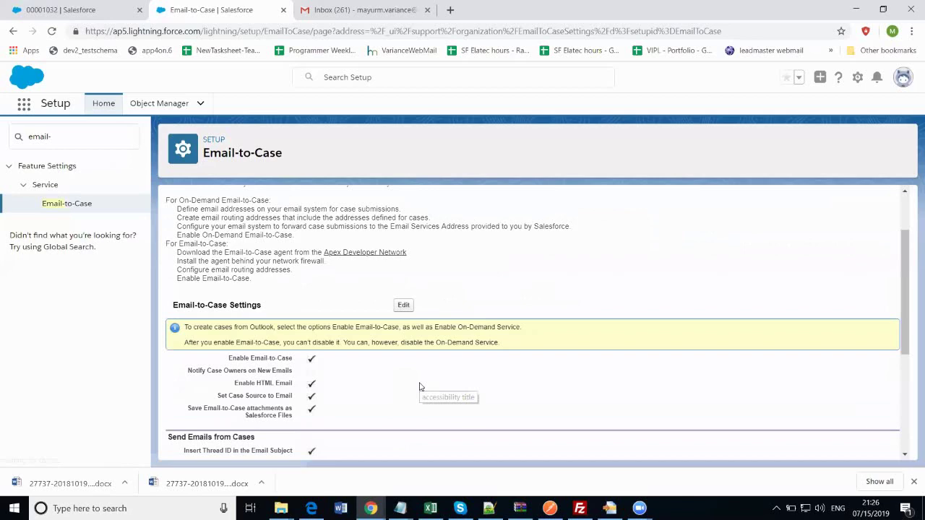
scroll(419, 387, "down", 2)
scroll(419, 387, "down", 1)
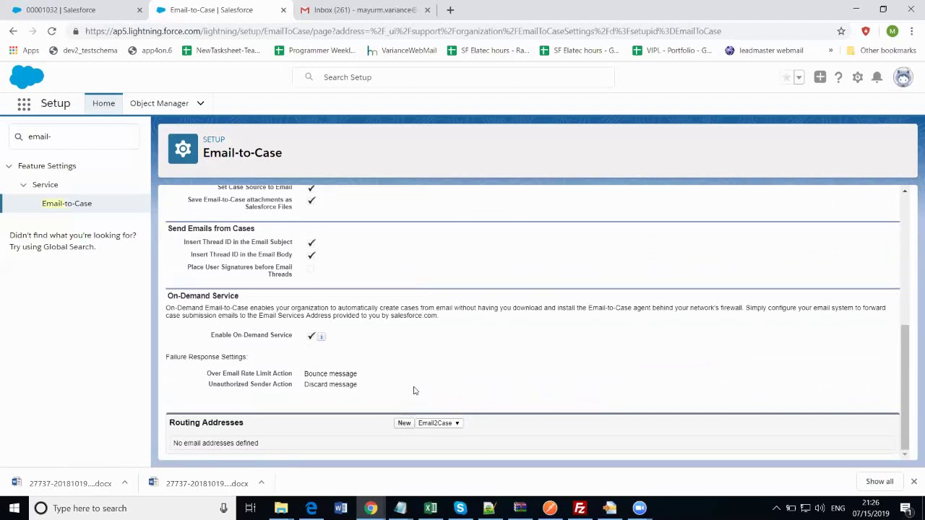
Create a new routing address named Email2CaseForVarianceInfotech using the Gmail support mailbox address
left_click(402, 424)
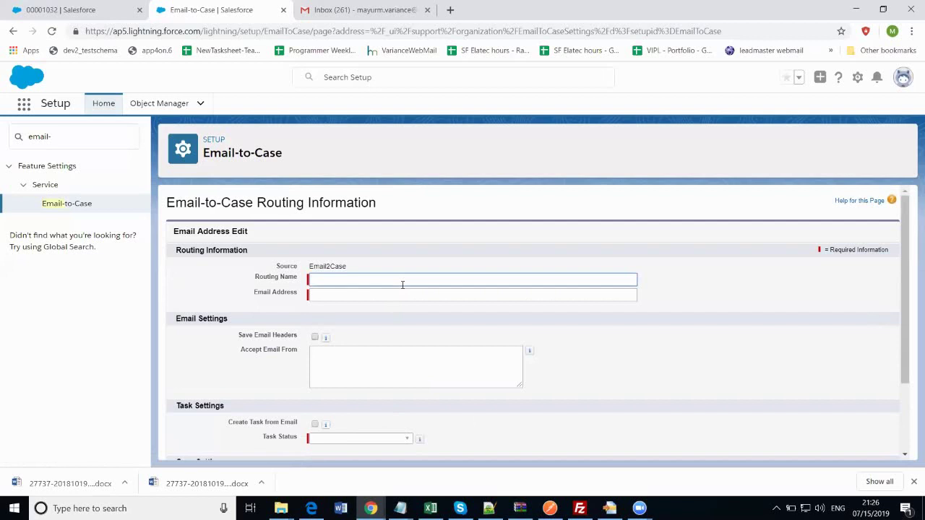
type("ema")
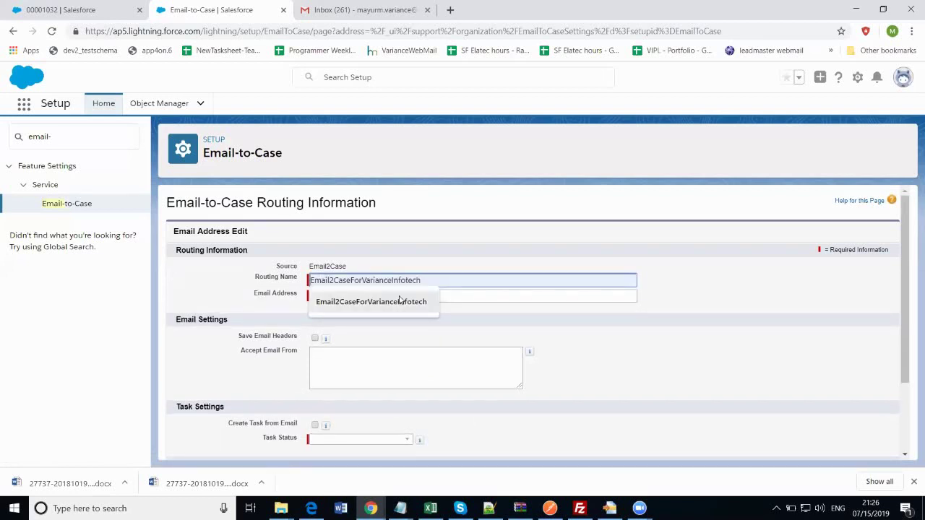
left_click(400, 301)
left_click(399, 295)
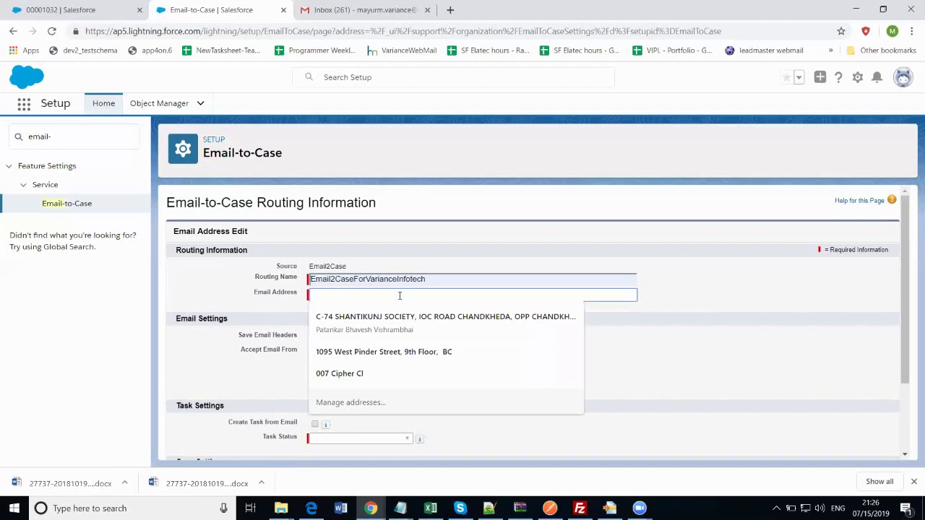
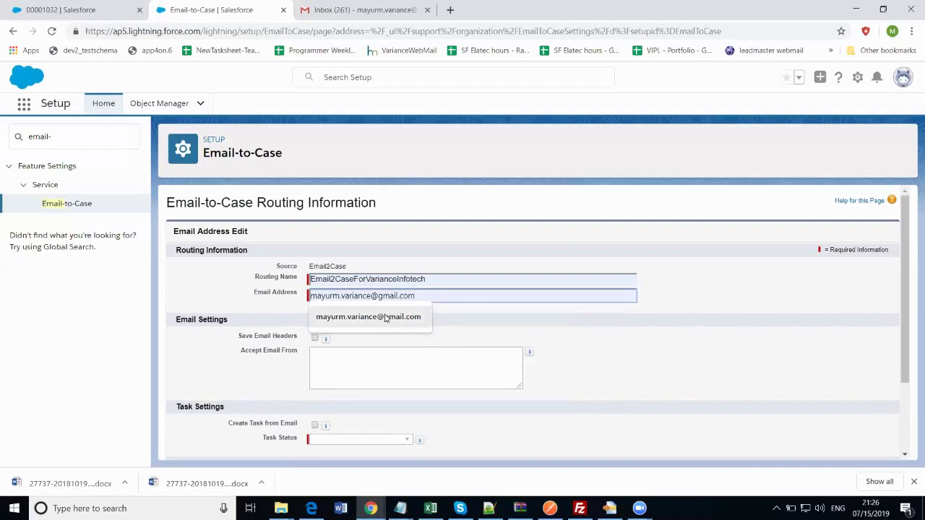
left_click(385, 318)
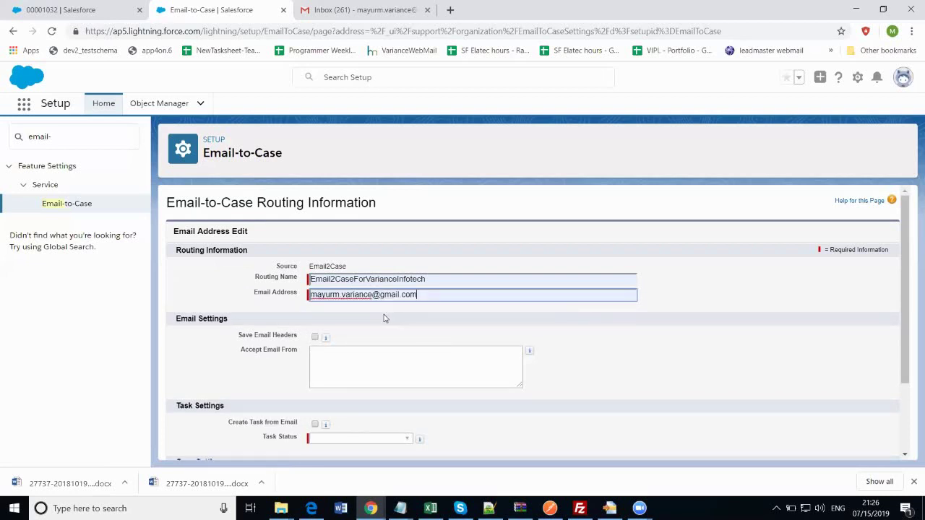
scroll(384, 318, "down", 3)
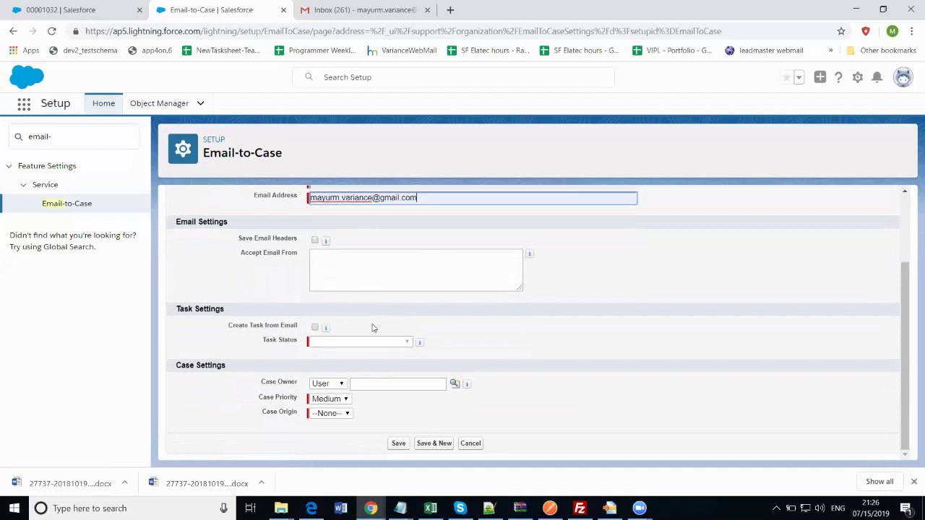
Turn on Create Task from Email with task status Not Started
left_click(314, 327)
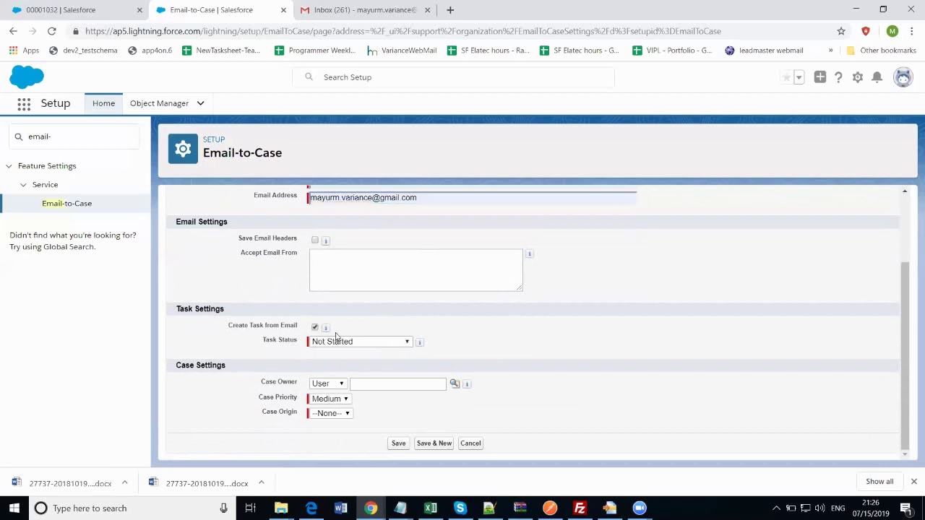
left_click(407, 343)
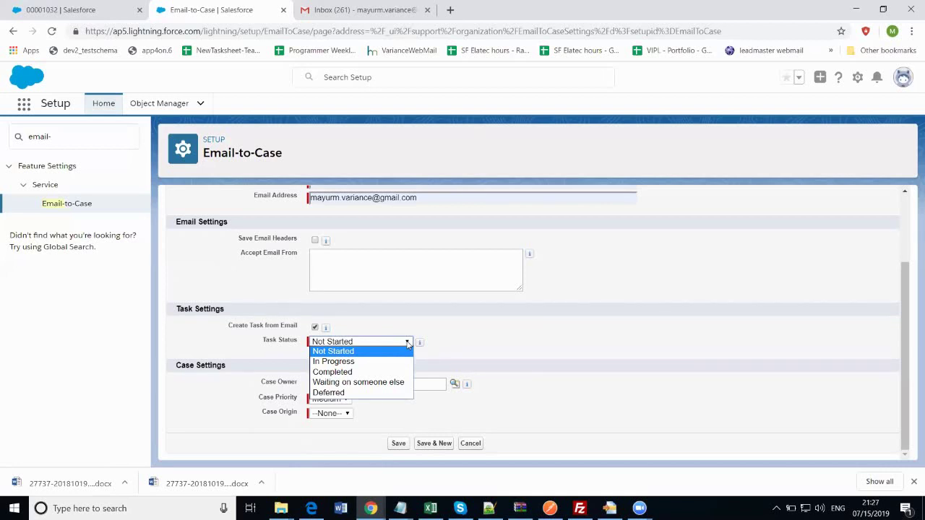
left_click(407, 344)
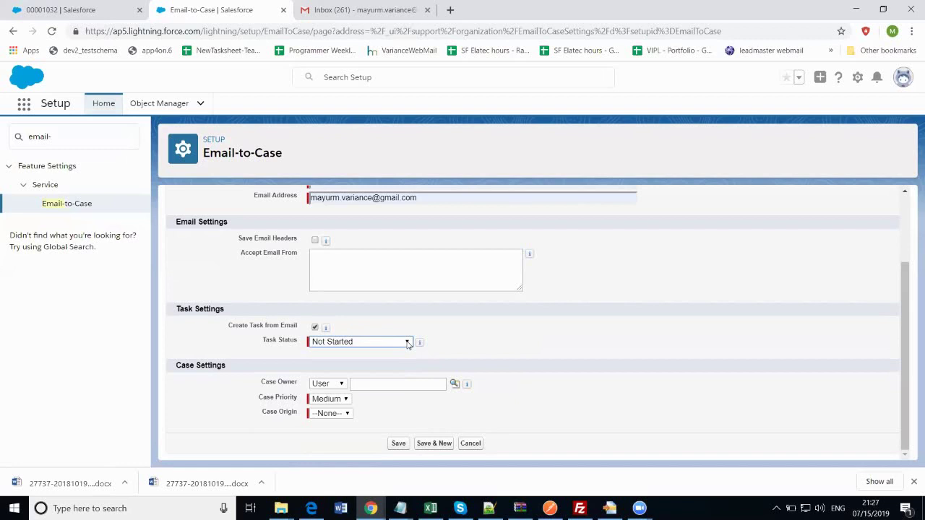
left_click(405, 345)
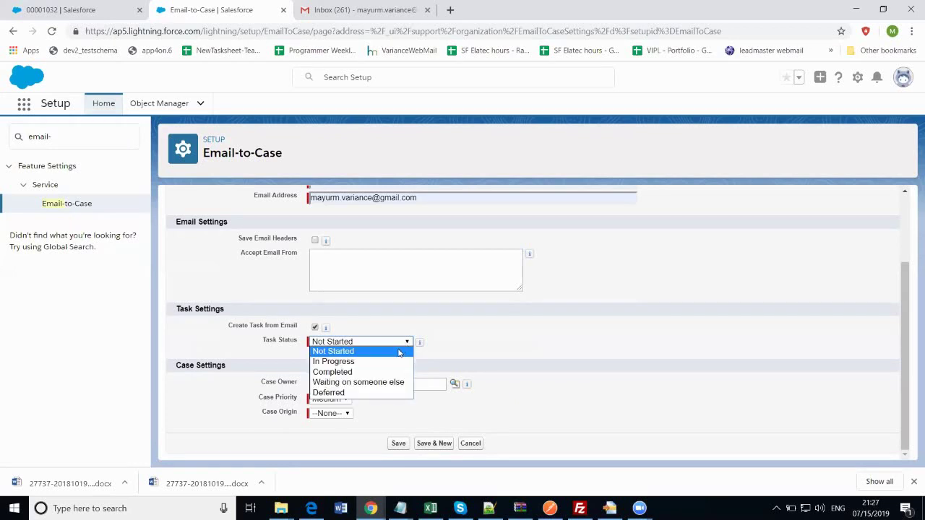
left_click(401, 352)
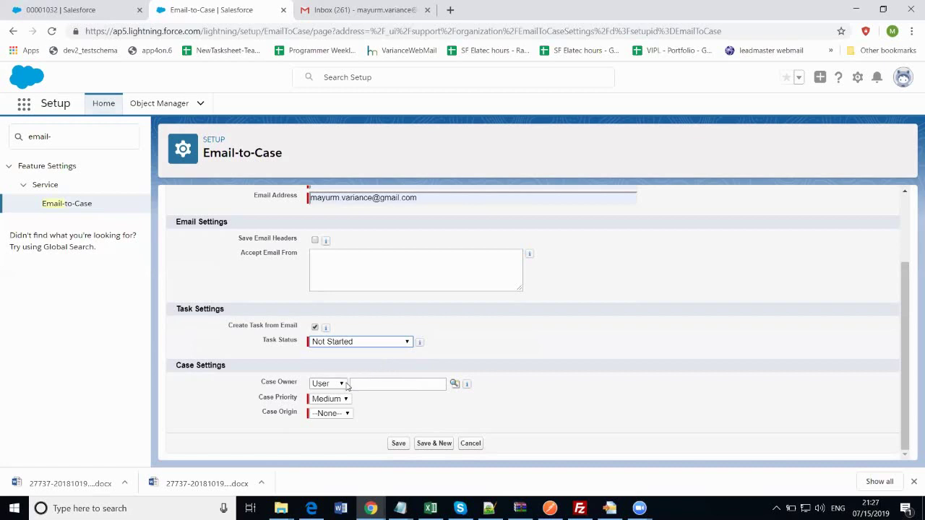
Keep case owner type User and priority Medium, and set Case Origin to Email
left_click(343, 383)
left_click(347, 387)
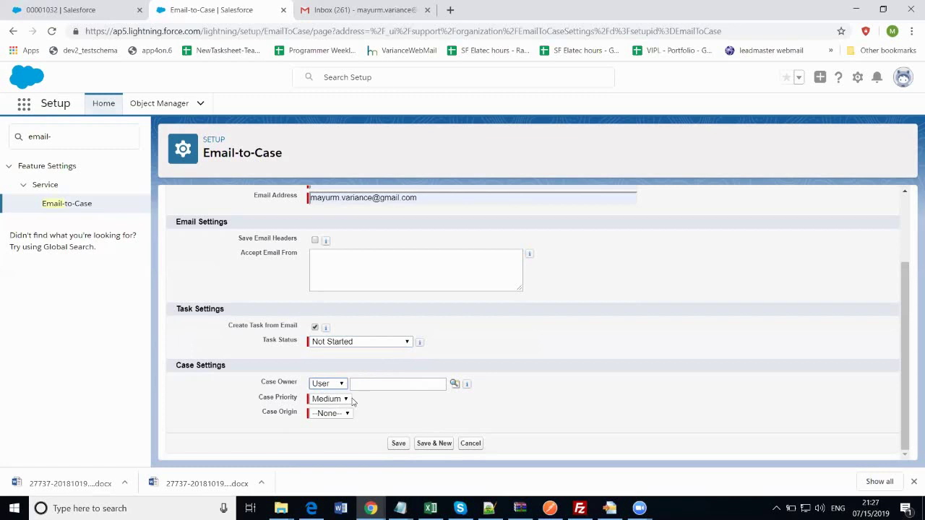
left_click(346, 400)
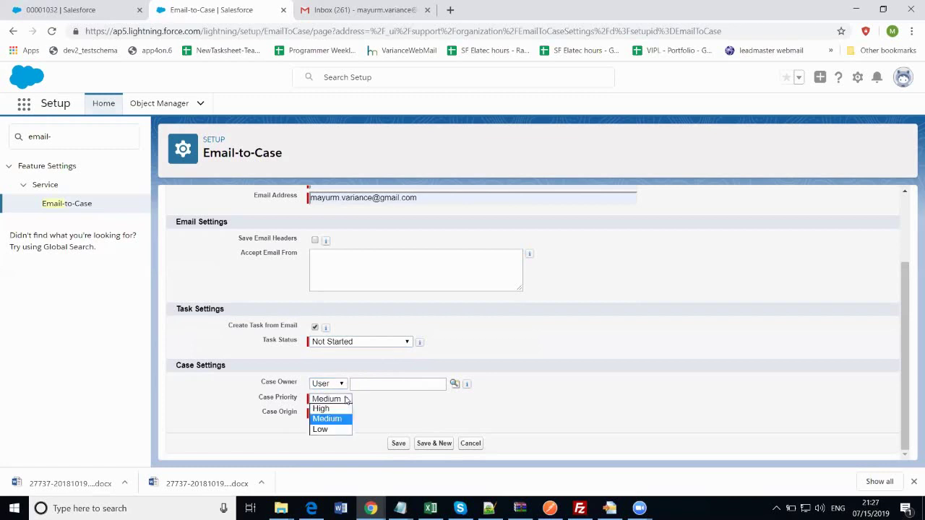
left_click(359, 407)
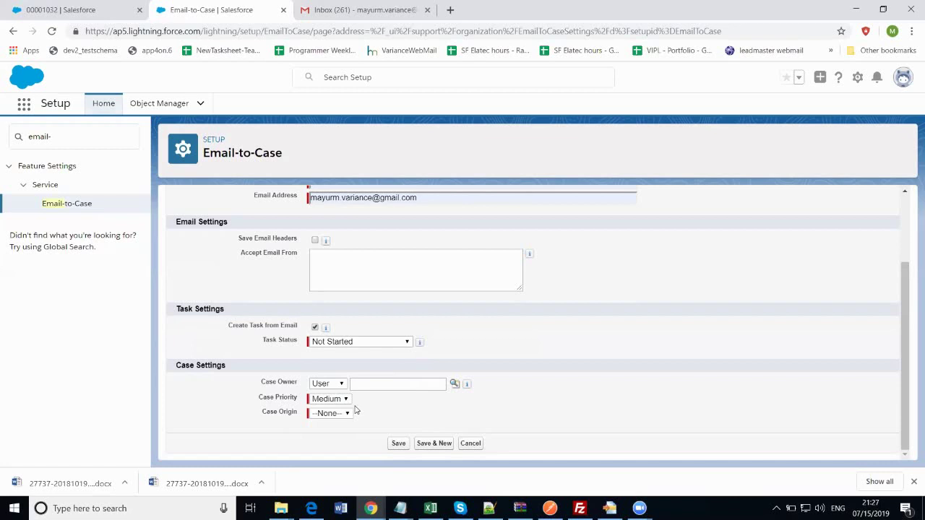
left_click(351, 413)
left_click(347, 415)
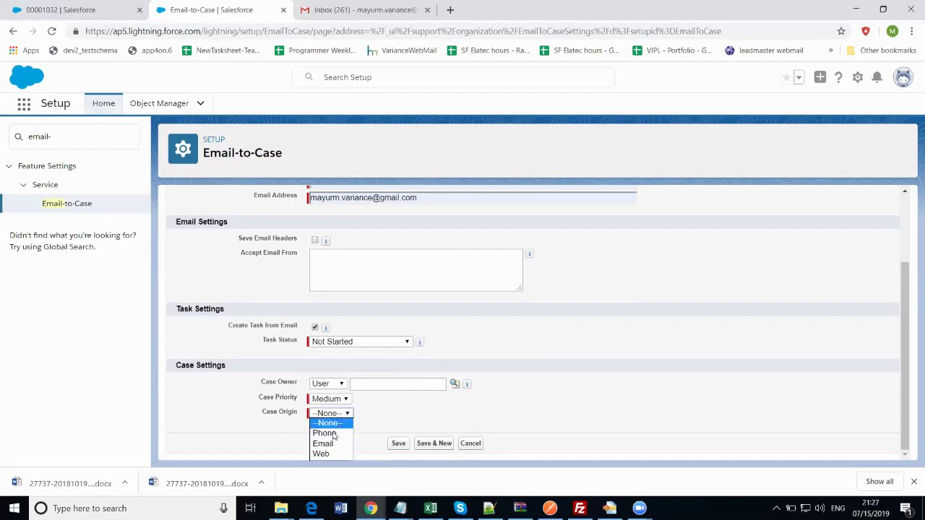
left_click(329, 444)
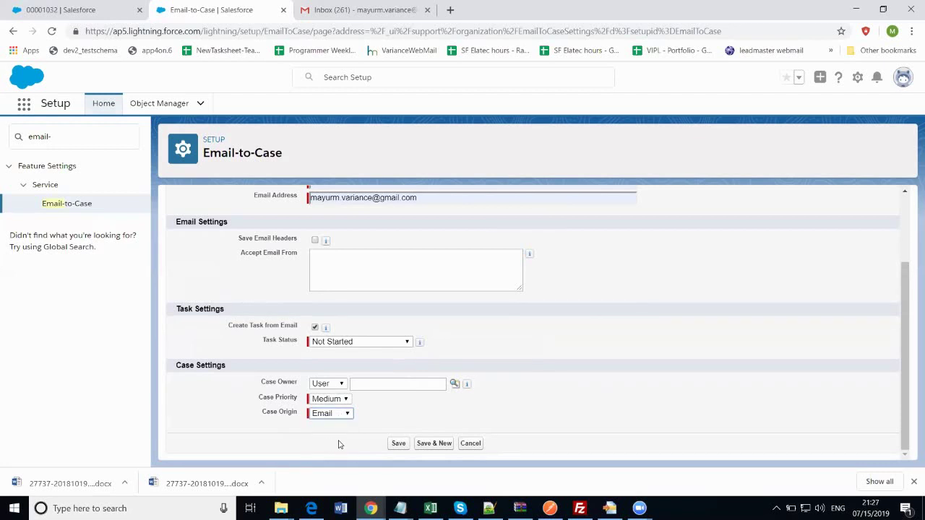
Save the routing address, acknowledge the verification notice, and switch to Gmail
left_click(401, 444)
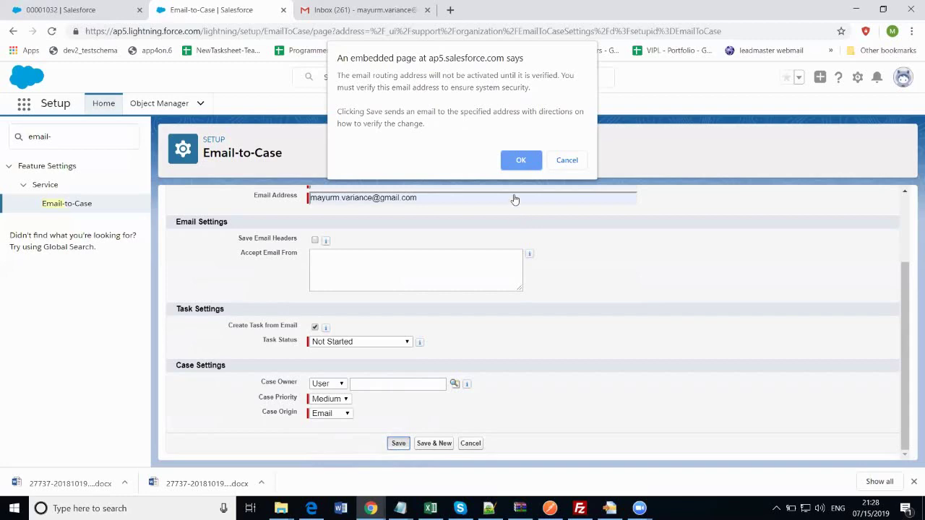
left_click(522, 162)
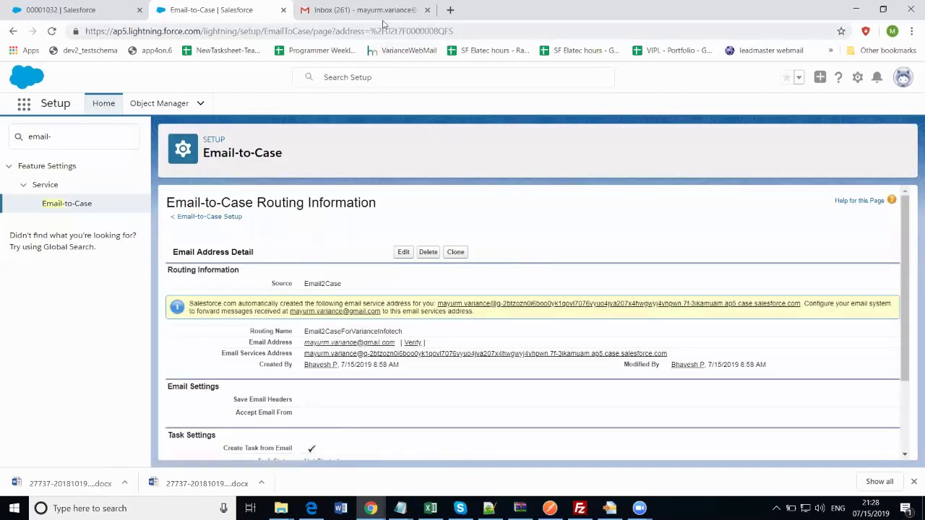
left_click(383, 10)
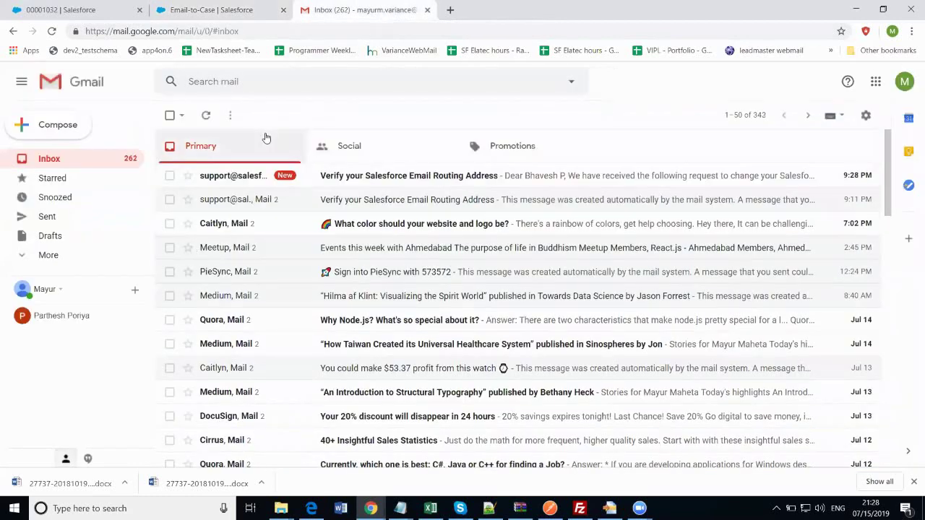
Open the 'Verify your Salesforce Email Routing Address' email and follow its confirmation link
mouse_move(248, 178)
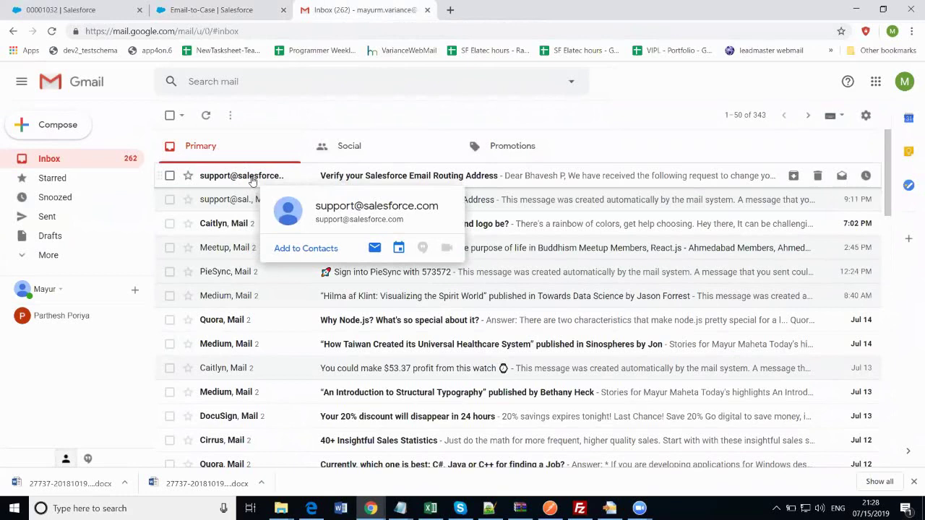
left_click(250, 178)
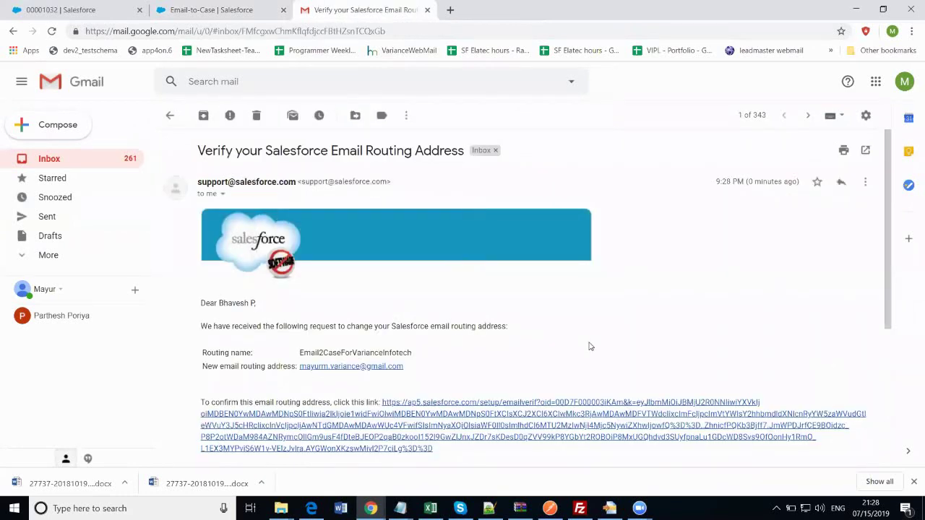
scroll(589, 347, "down", 1)
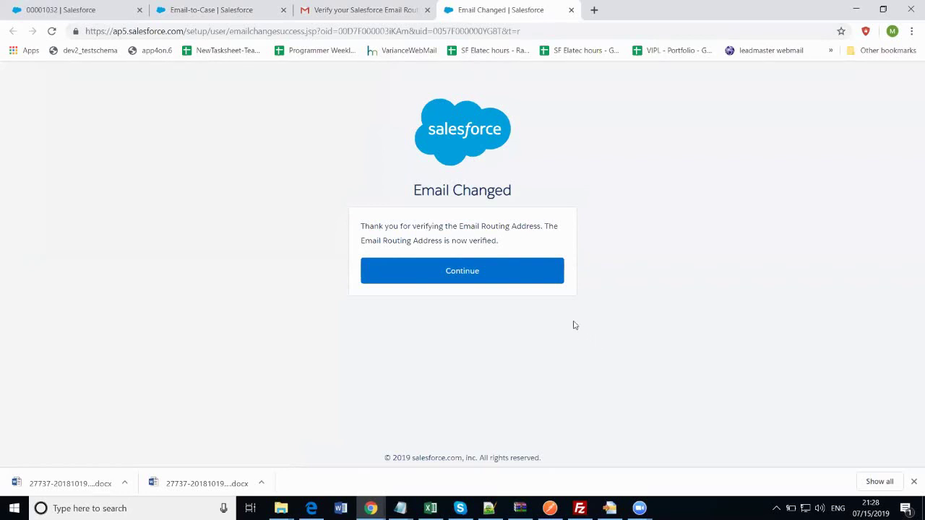
Continue past the Email Changed page, glance at Email-to-Case, and return to Sales Home
left_click(546, 277)
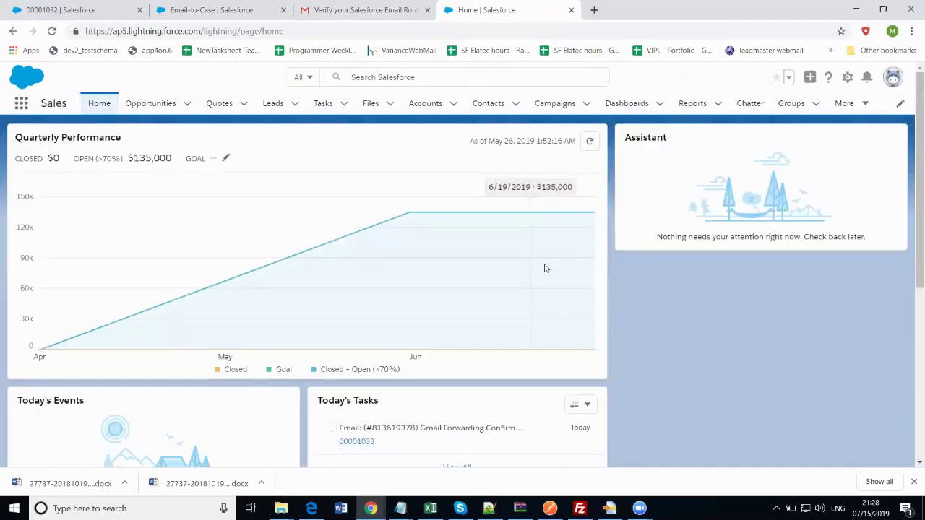
scroll(549, 271, "down", 2)
scroll(552, 274, "up", 2)
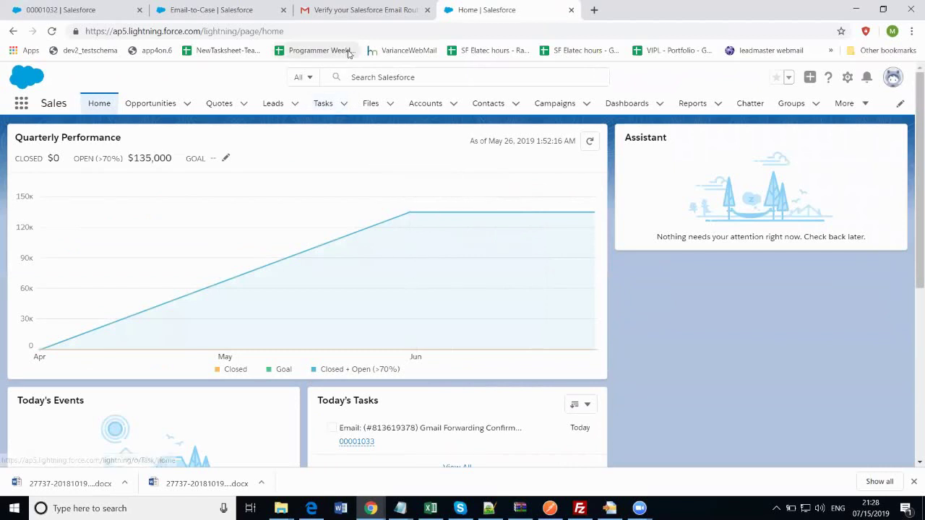
left_click(260, 17)
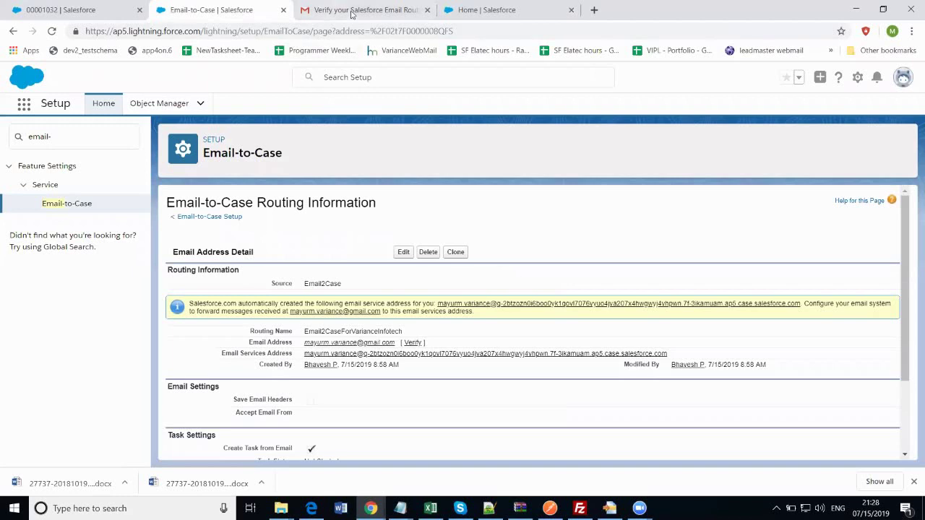
left_click(475, 10)
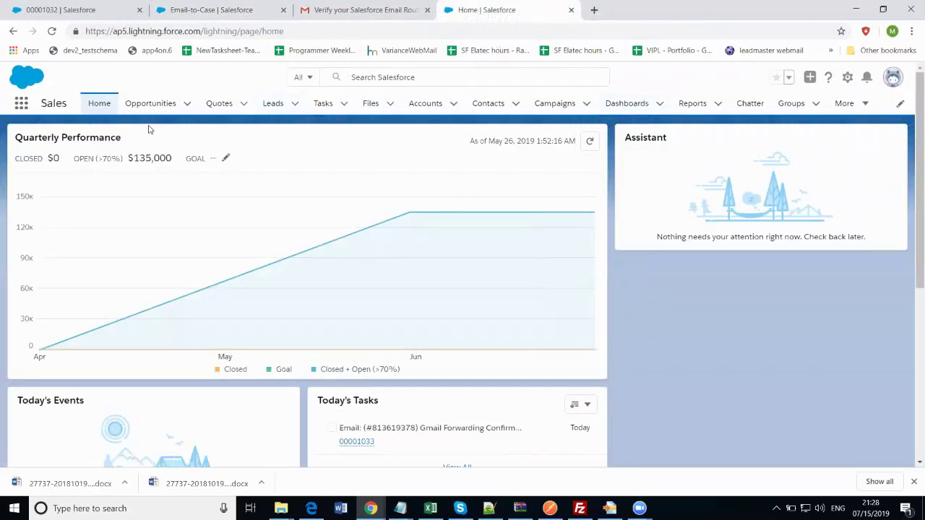
Search 'case' in App Launcher, view All Open Cases, then return to Email-to-Case routing
left_click(22, 104)
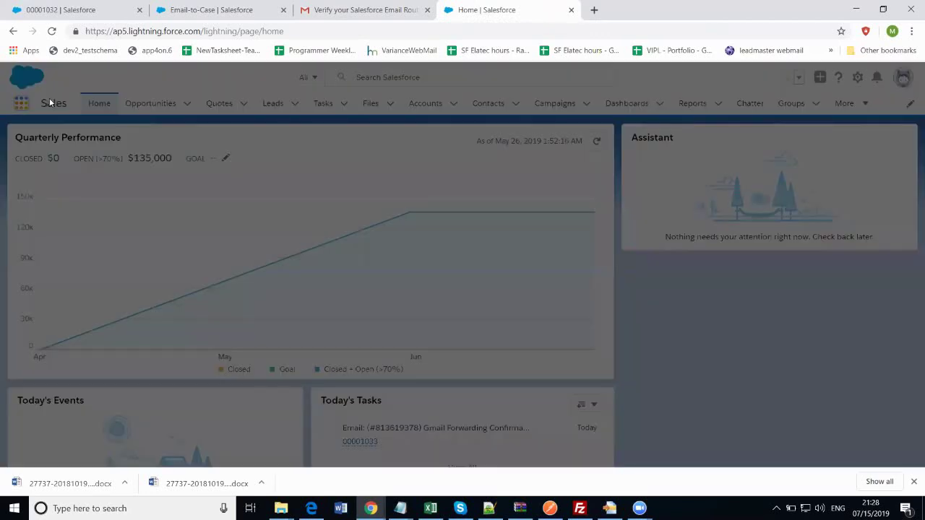
type("case")
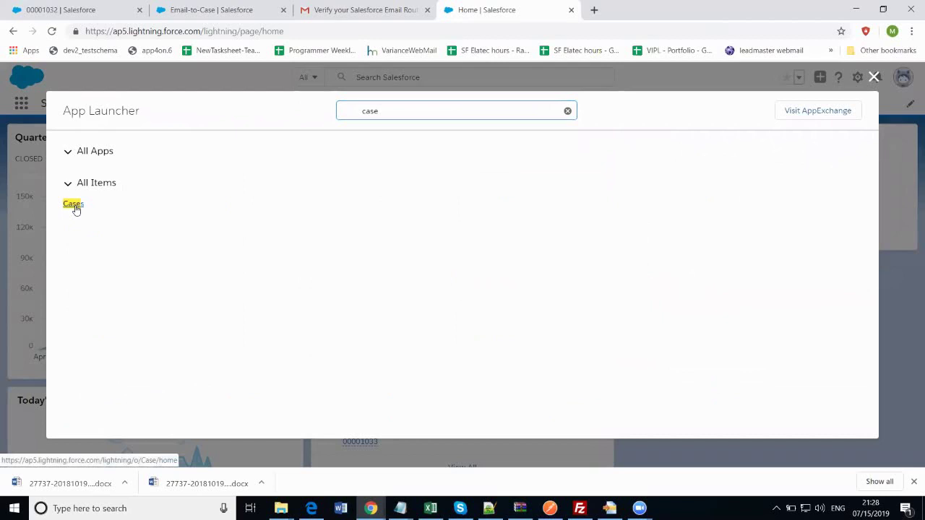
left_click(74, 204)
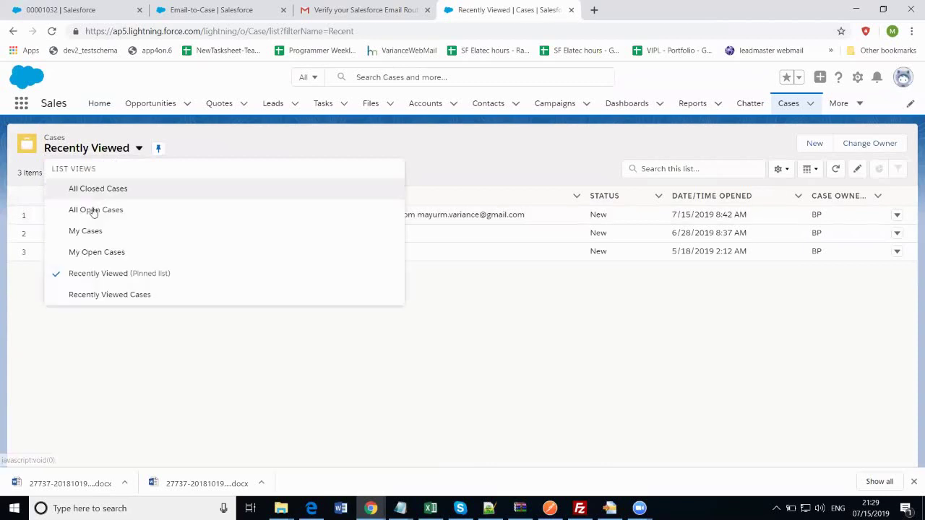
left_click(94, 209)
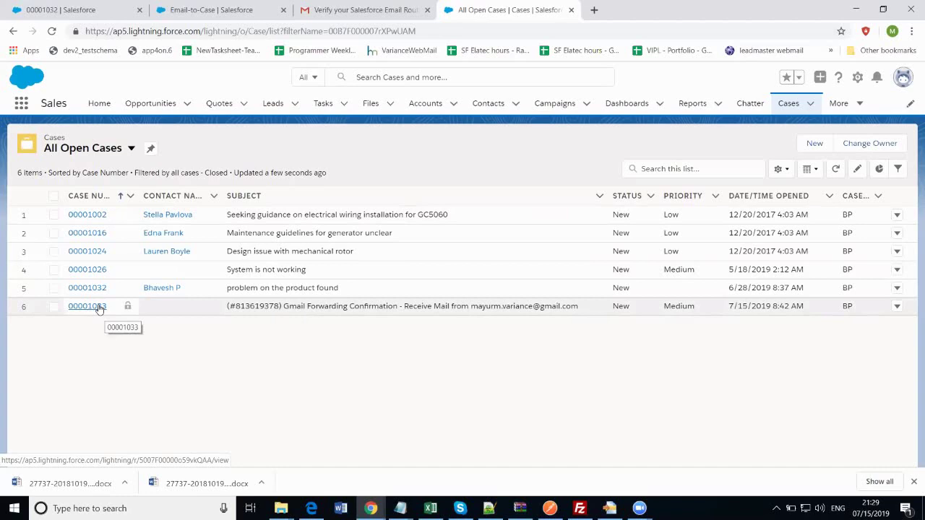
left_click(213, 13)
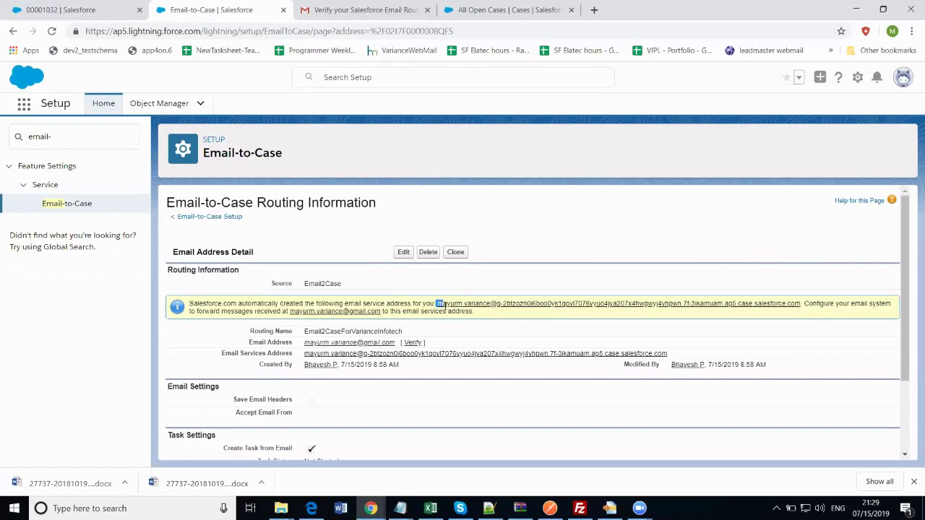
Highlight the generated email services address and go back to the Gmail tab
left_click_drag(436, 304, 797, 304)
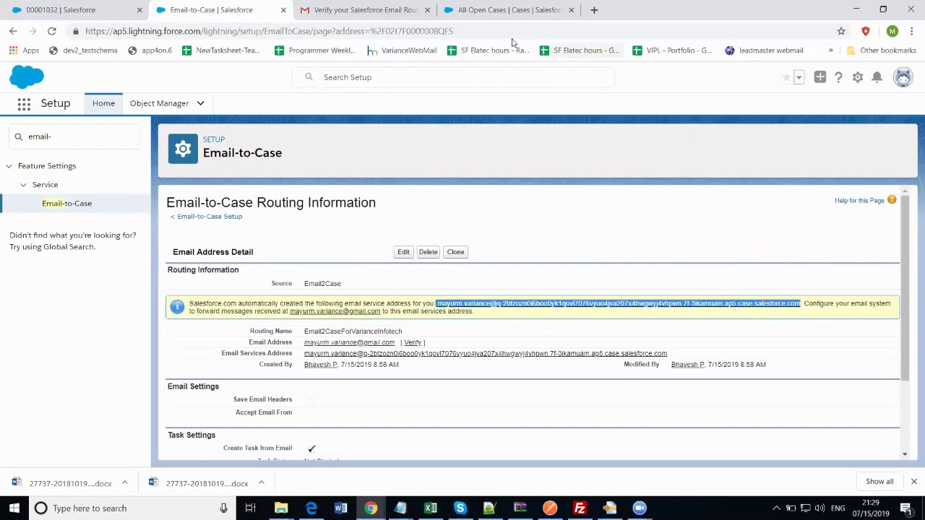
left_click(365, 10)
Open Gmail's full settings on the Forwarding and POP/IMAP page
scroll(836, 145, "up", 1)
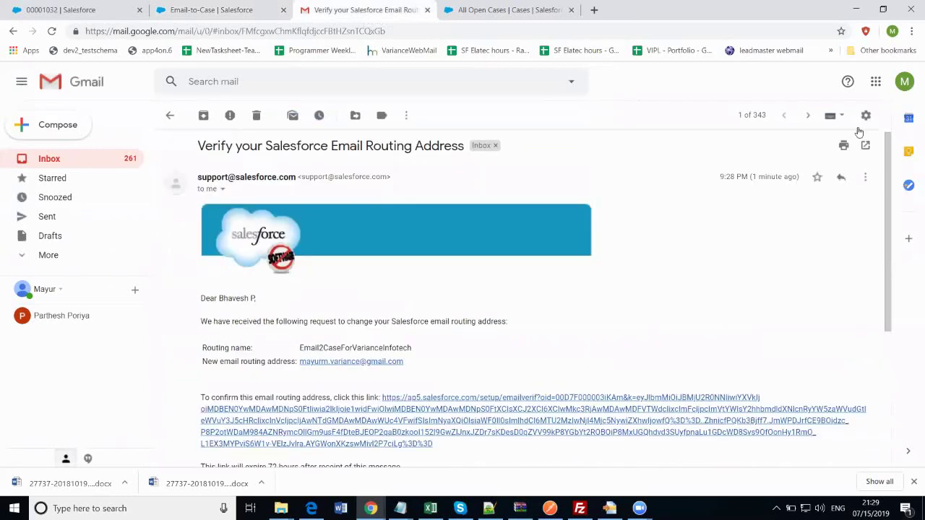
left_click(865, 115)
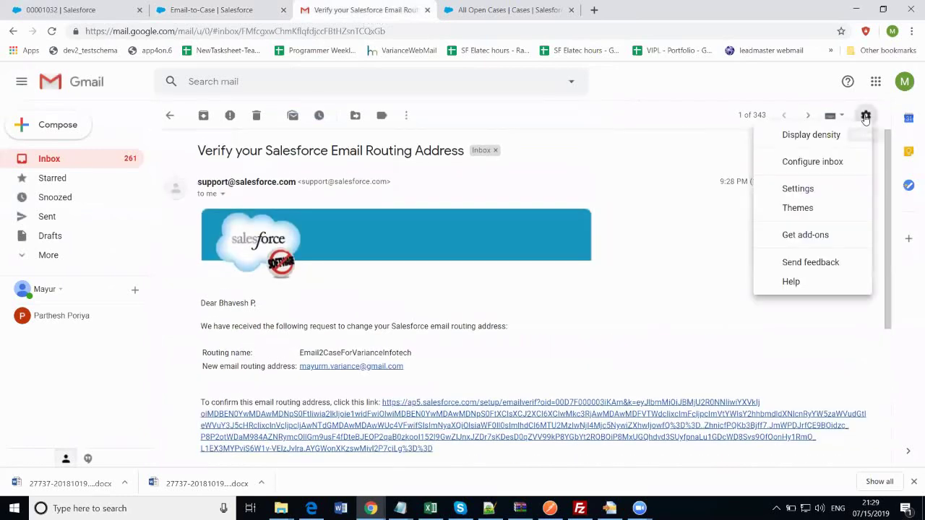
left_click(822, 190)
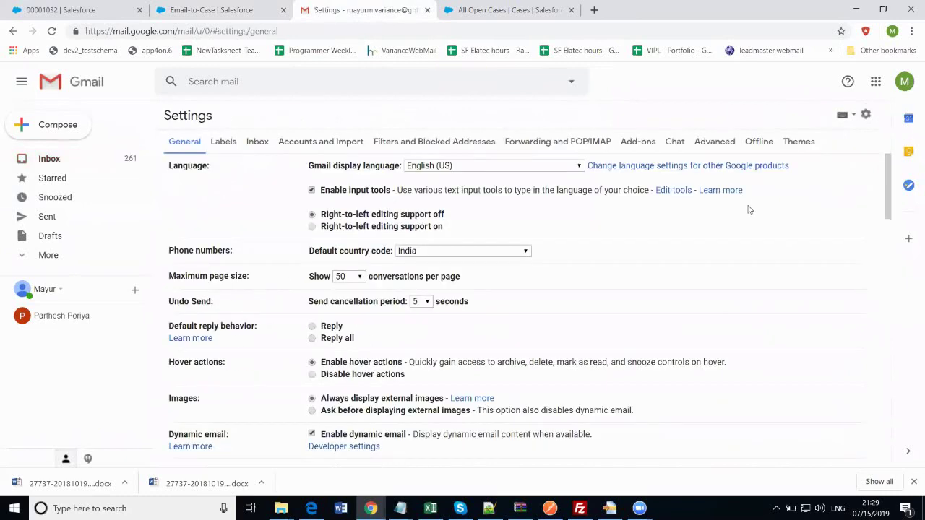
left_click(578, 145)
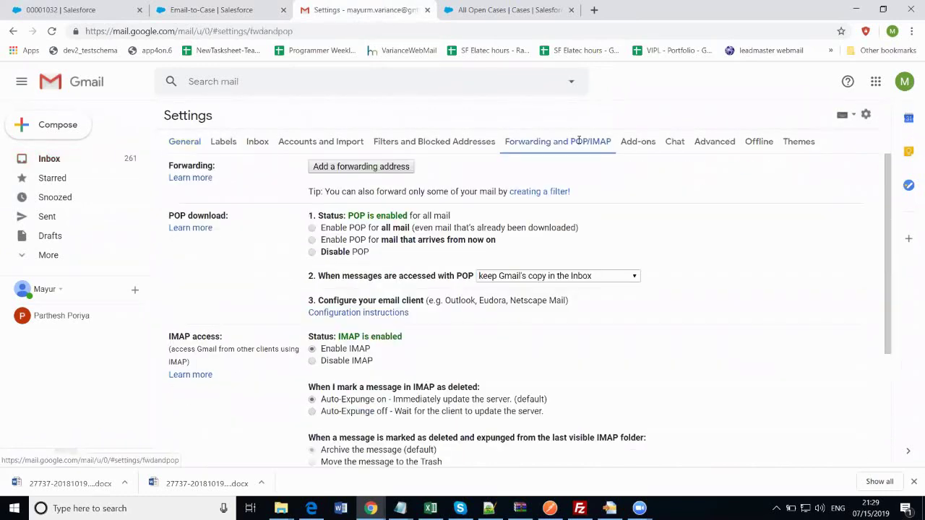
Add the pasted Salesforce email services address as a forwarding address and approve it
left_click(400, 170)
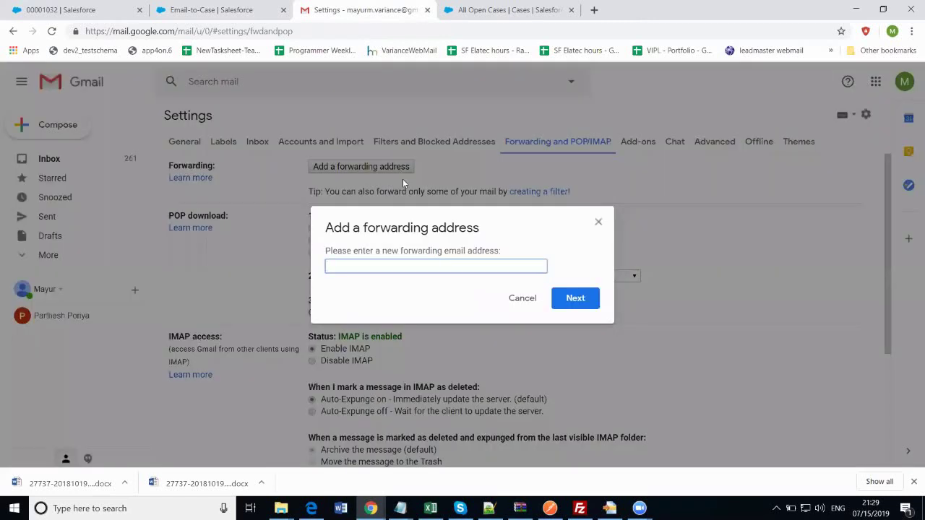
key("ctrl+v")
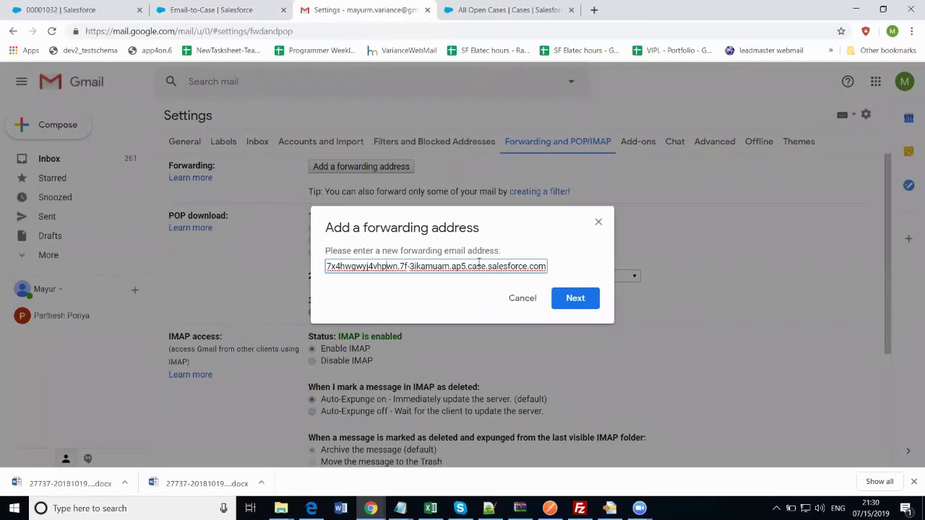
key("Left")
key("Left")
key("Left")
key("Left")
key("Left")
key("Left")
key("Left")
key("Left")
key("Left")
key("Left")
key("Left")
key("Left")
key("Left")
key("Left")
key("Left")
key("Left")
key("Left")
key("Left")
key("Left")
key("Left")
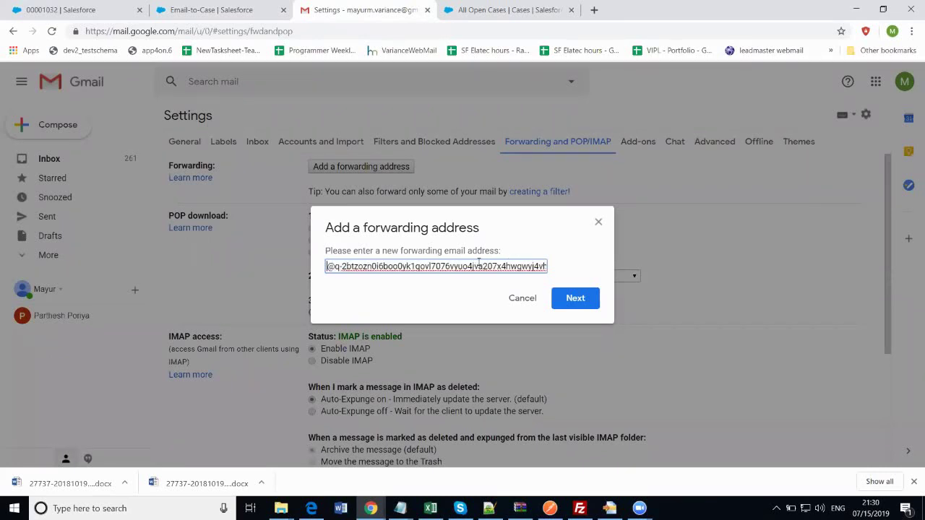
key("Left")
key("Left")
key("Left")
key("Left")
key("Left")
key("Left")
key("Left")
key("Left")
key("Left")
key("Left")
key("Left")
key("Left")
key("Left")
key("Left")
key("Left")
key("Left")
key("Left")
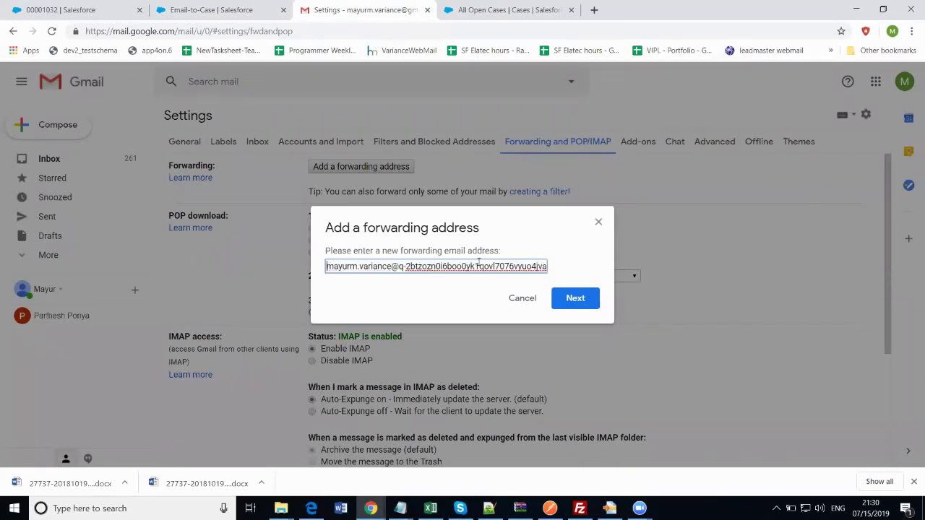
left_click(567, 301)
left_click(523, 297)
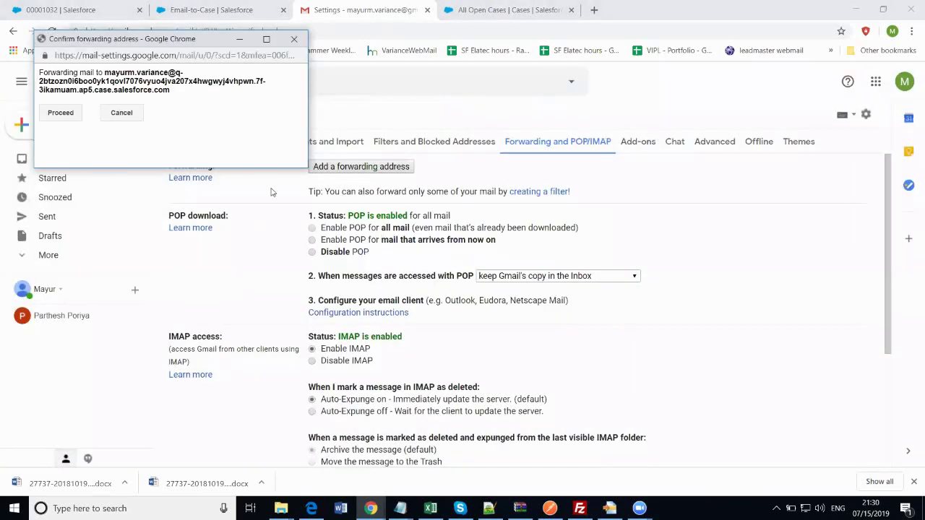
left_click(61, 113)
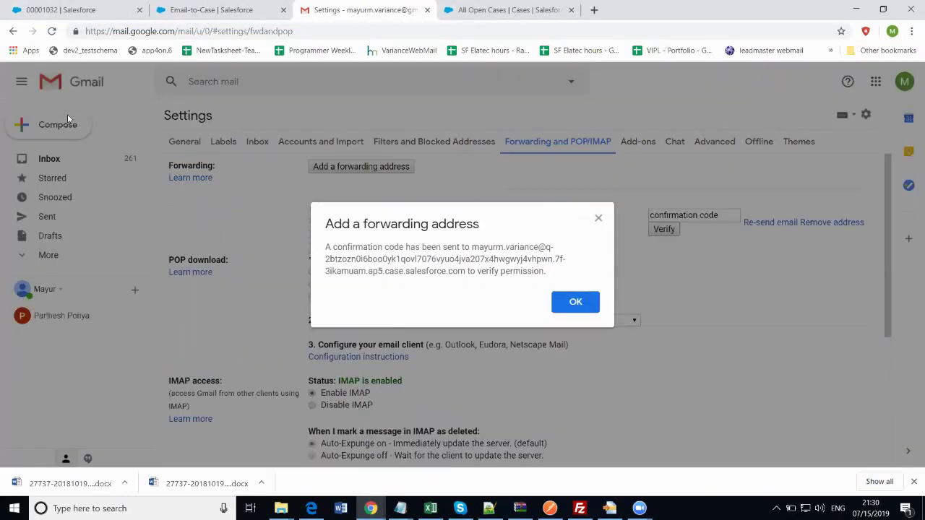
left_click(569, 305)
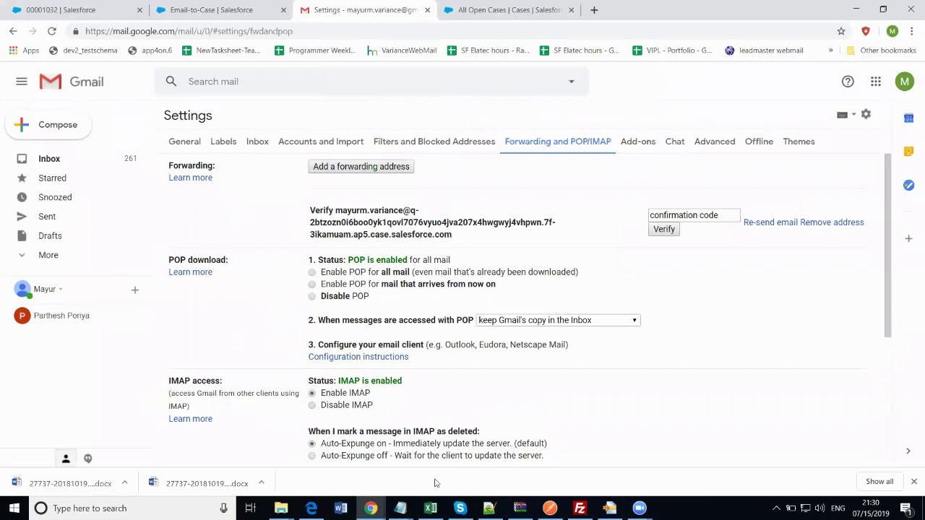
Bring the sender's Gmail window, with its Sent mail, back to the front
mouse_move(380, 502)
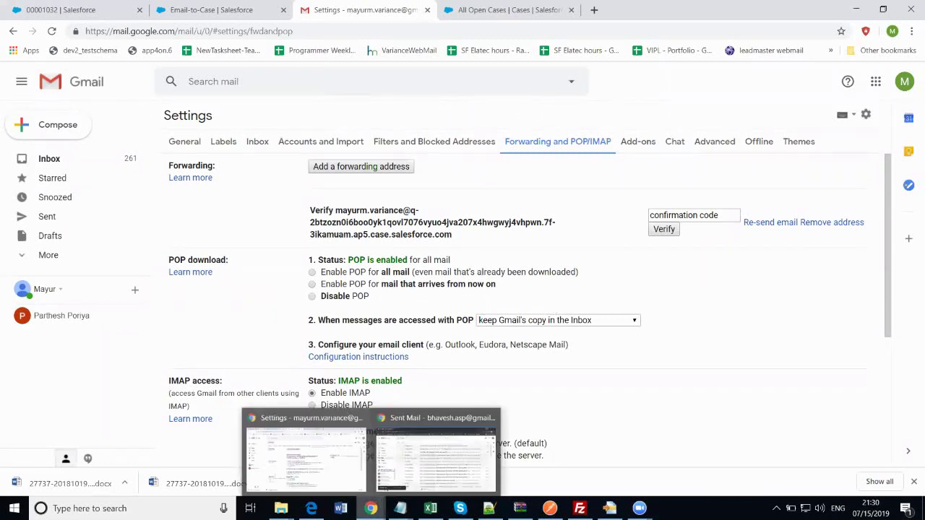
left_click(407, 476)
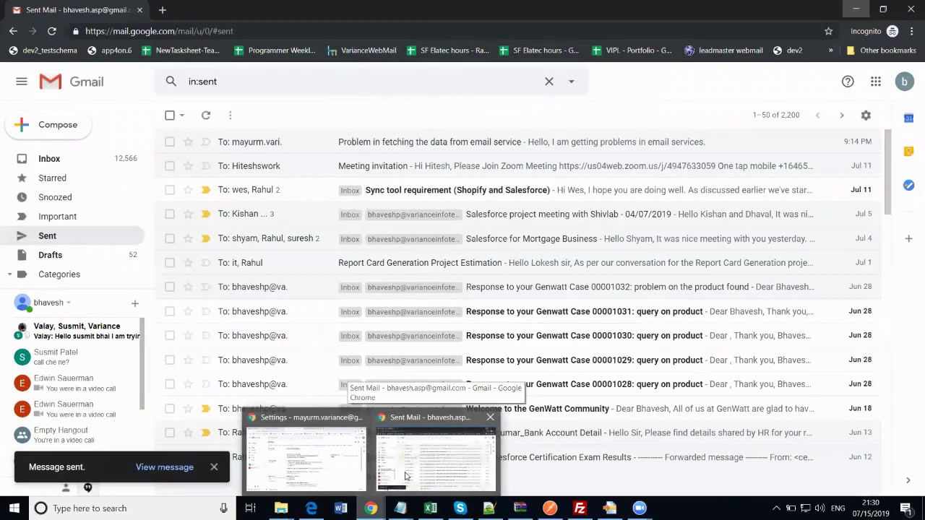
left_click(306, 459)
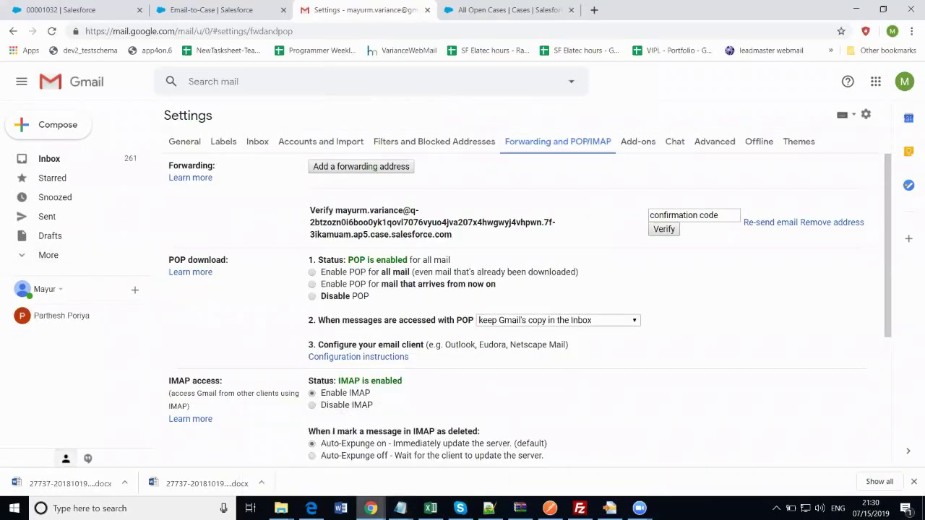
mouse_move(370, 509)
left_click(436, 468)
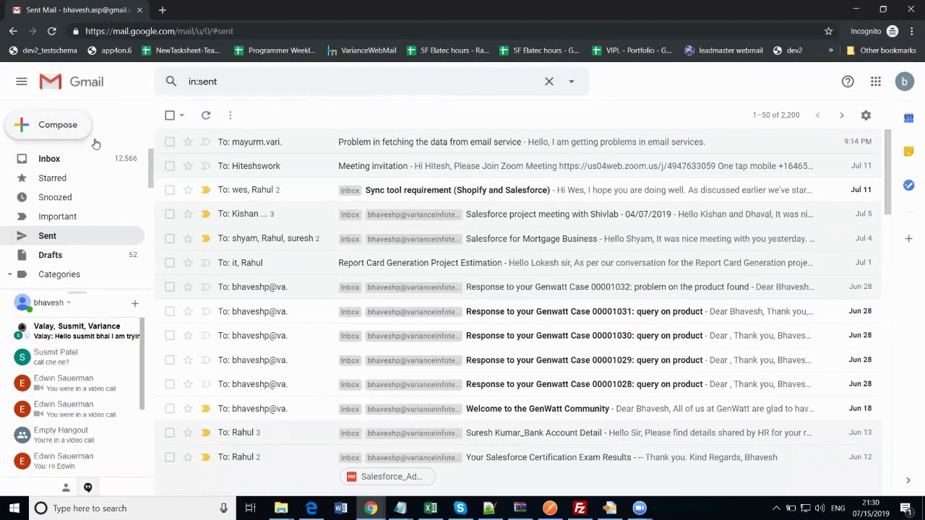
Send a full-size email 'email2case test email' with body 'Hello, email2case test email' to the forwarding Gmail address
left_click(90, 136)
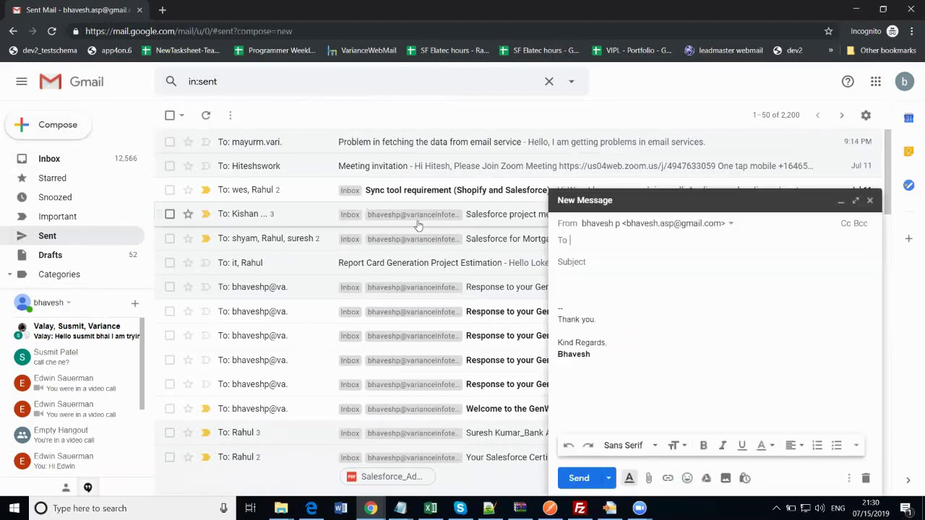
left_click(855, 200)
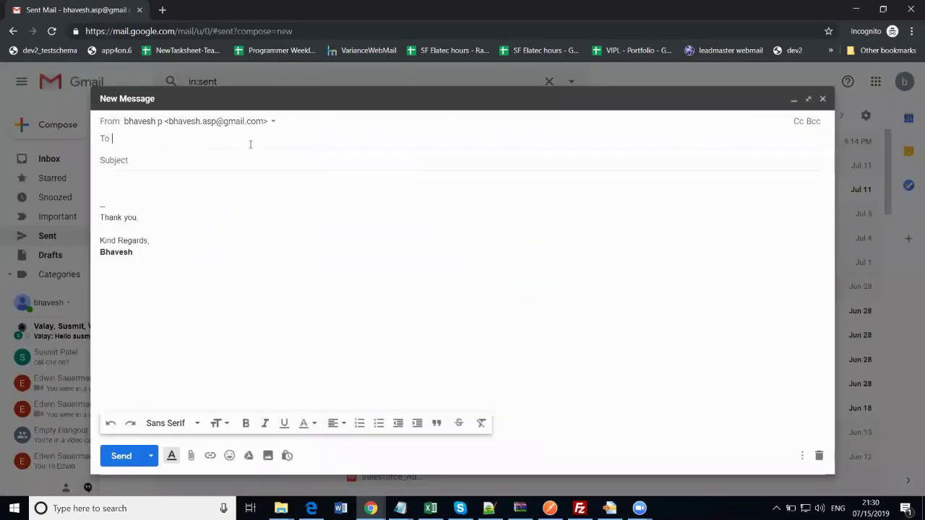
type("ma")
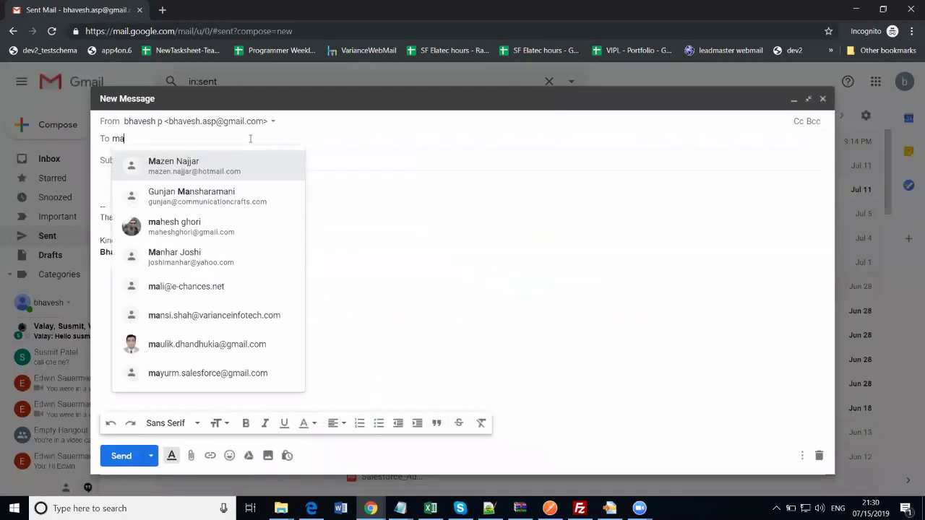
type("yu")
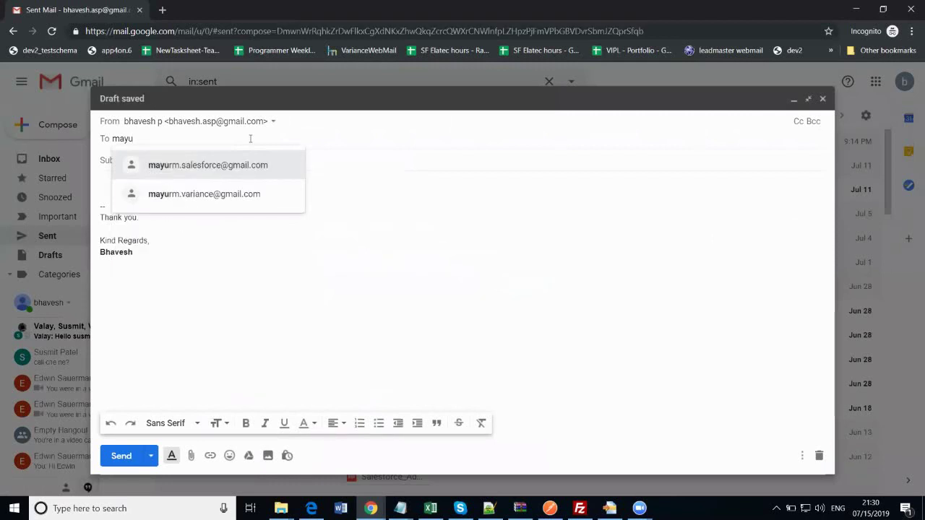
key("Down")
key("Return")
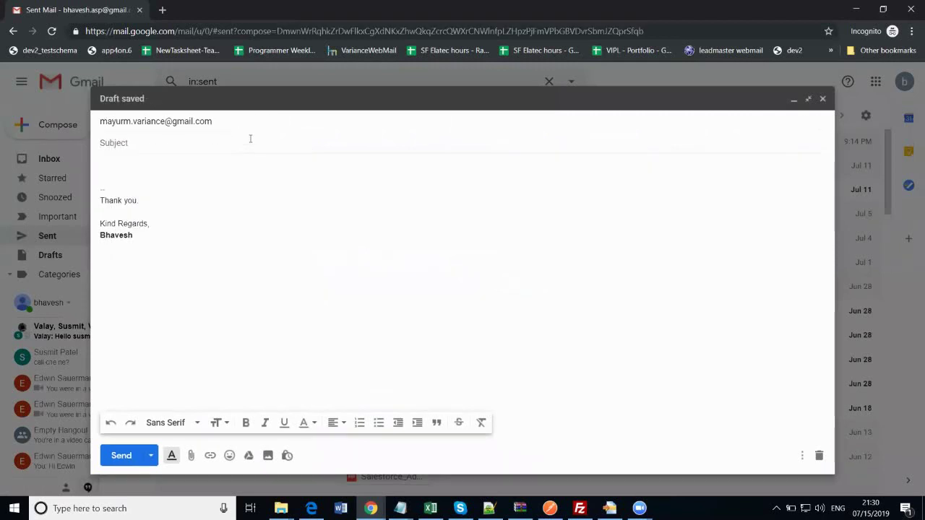
type("email2c")
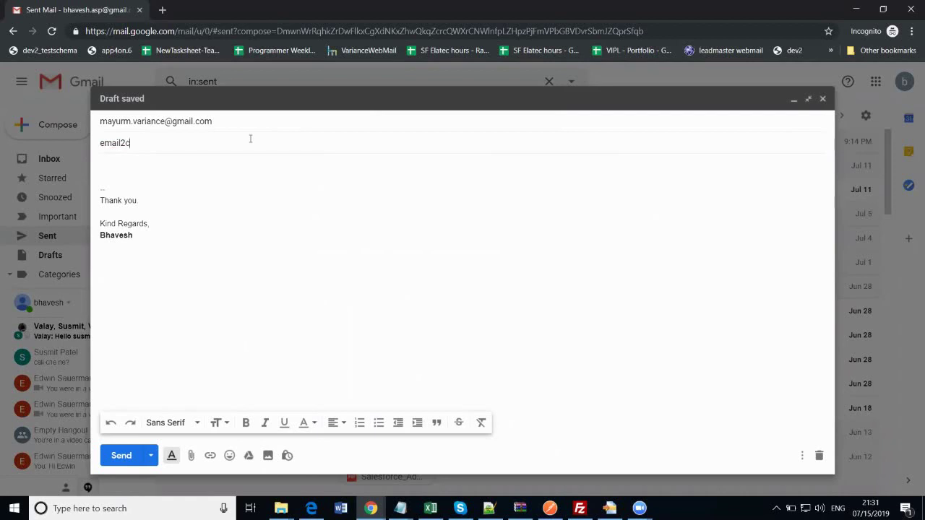
type("ase test")
type(" email")
key("Tab")
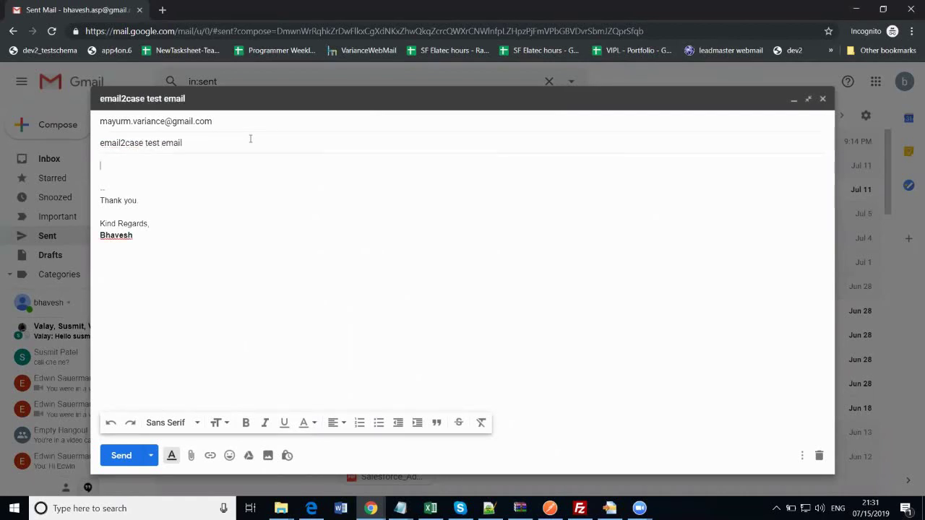
type("Hello,")
key("Return")
key("Return")
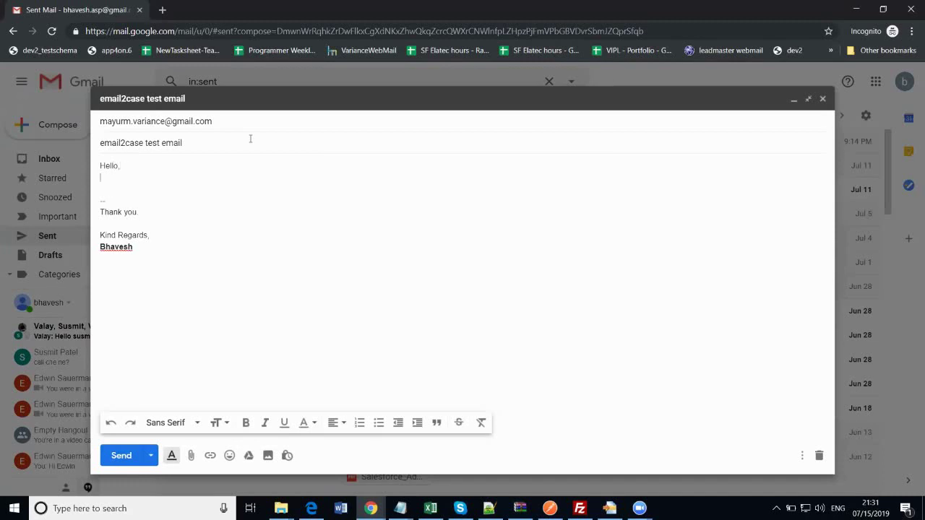
type("email2")
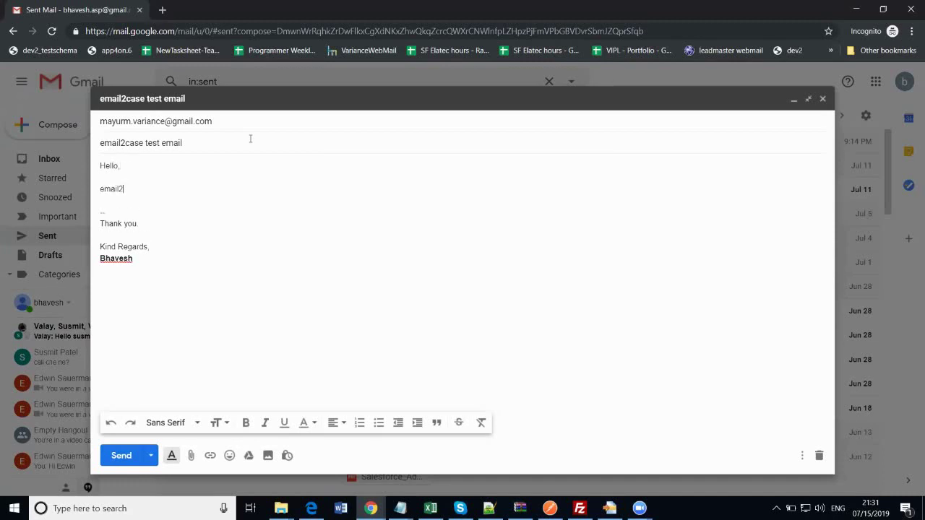
type("case test email")
left_click(134, 459)
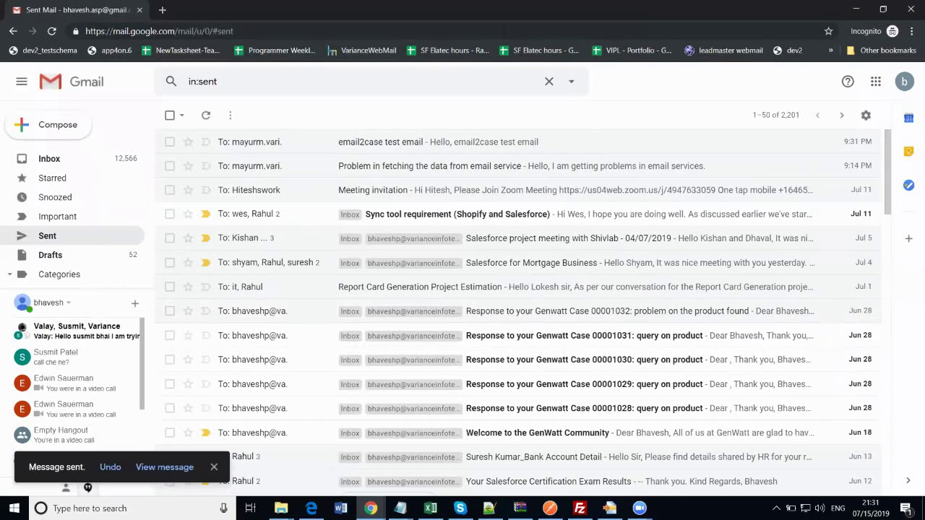
Reload the All Open Cases view so it lists 7 cases, including new case 00001034
left_click(50, 158)
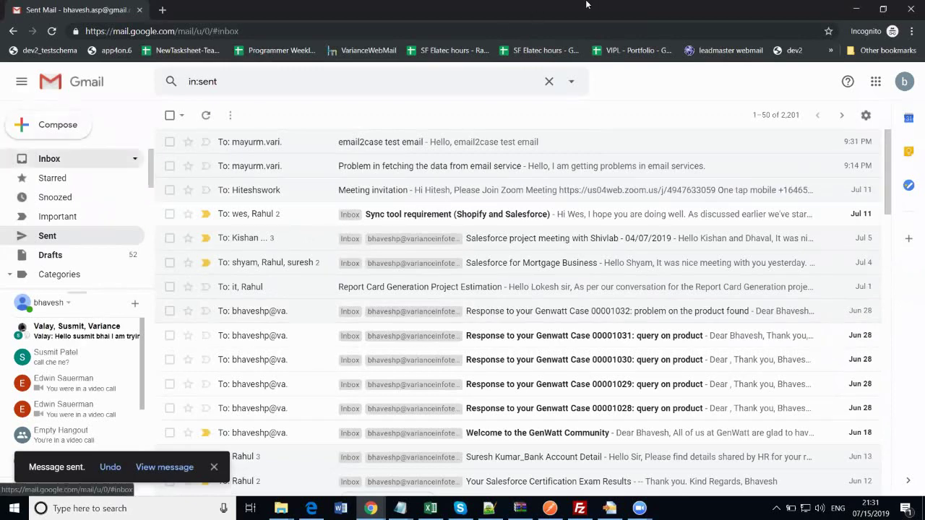
left_click(856, 8)
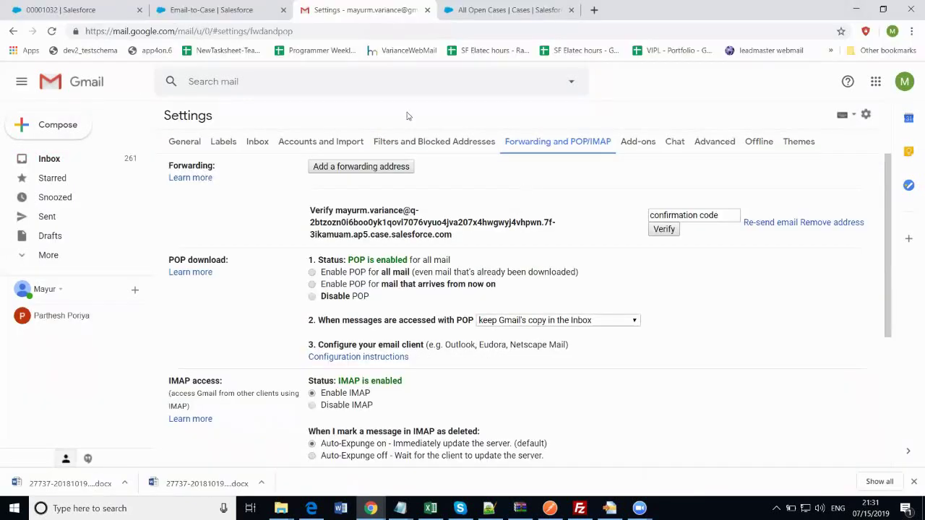
left_click(217, 9)
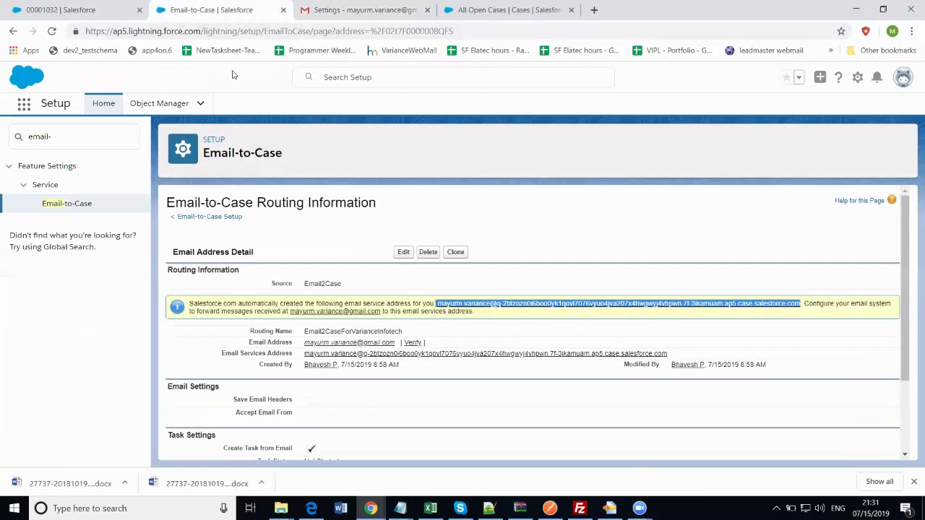
left_click(527, 8)
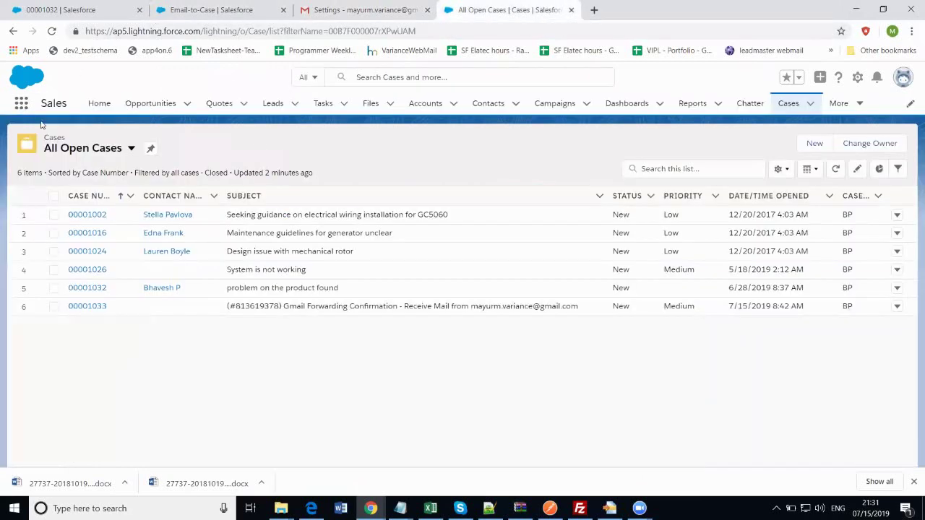
left_click(109, 152)
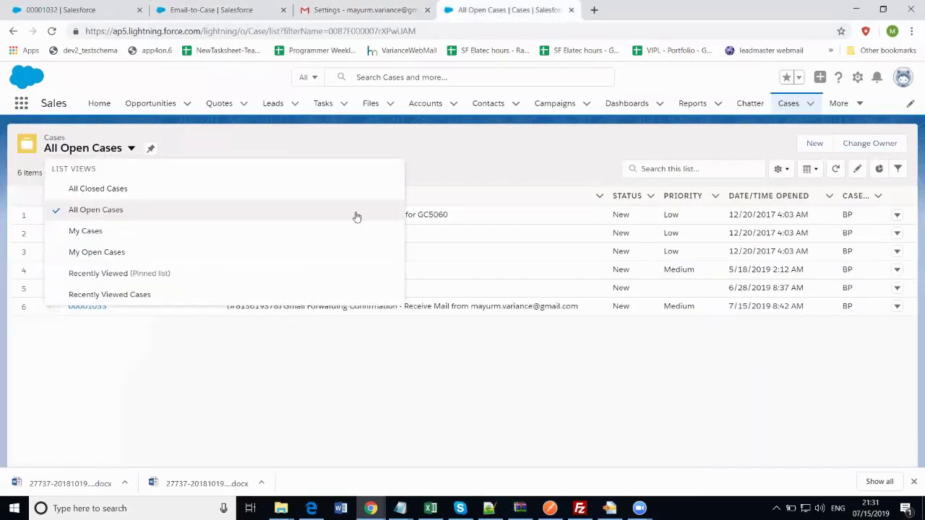
left_click(87, 210)
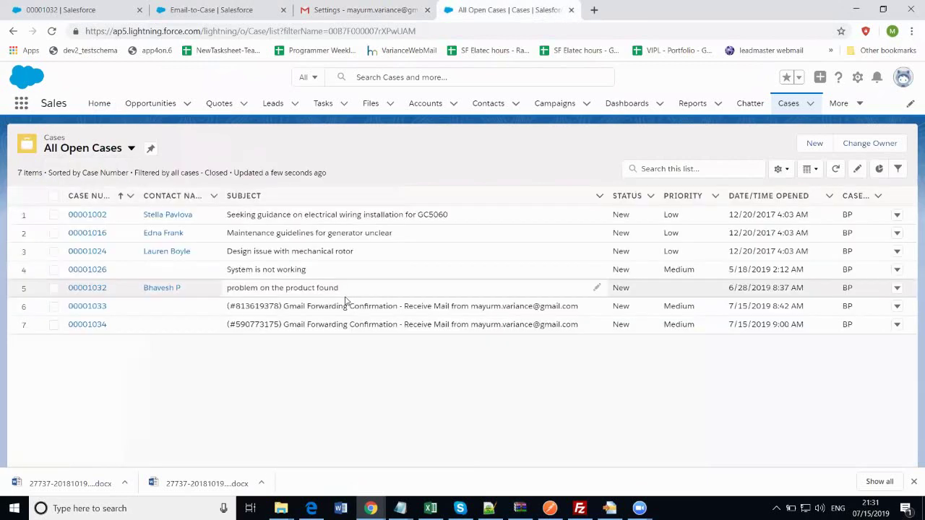
Open case 00001034 and review its prefilled RE: Email reply and forwarding confirmation code
left_click(81, 325)
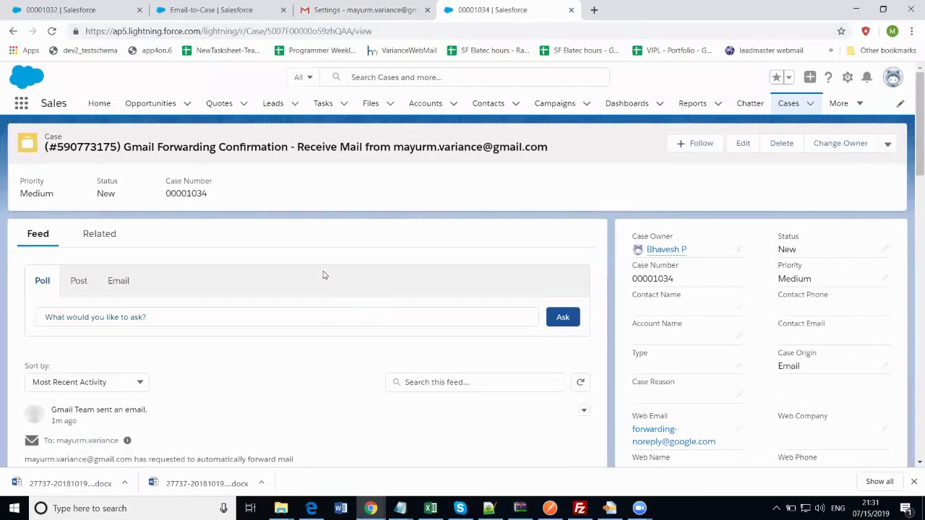
left_click(116, 284)
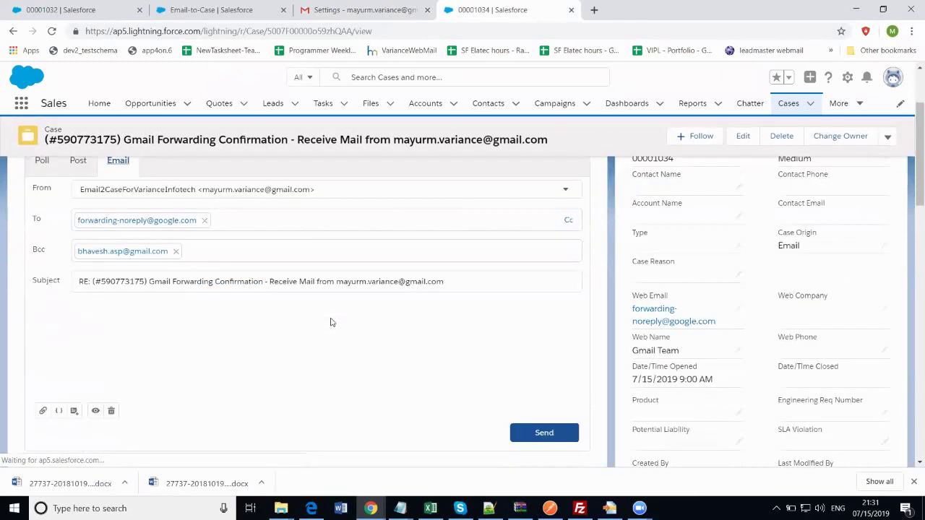
double_click(235, 284)
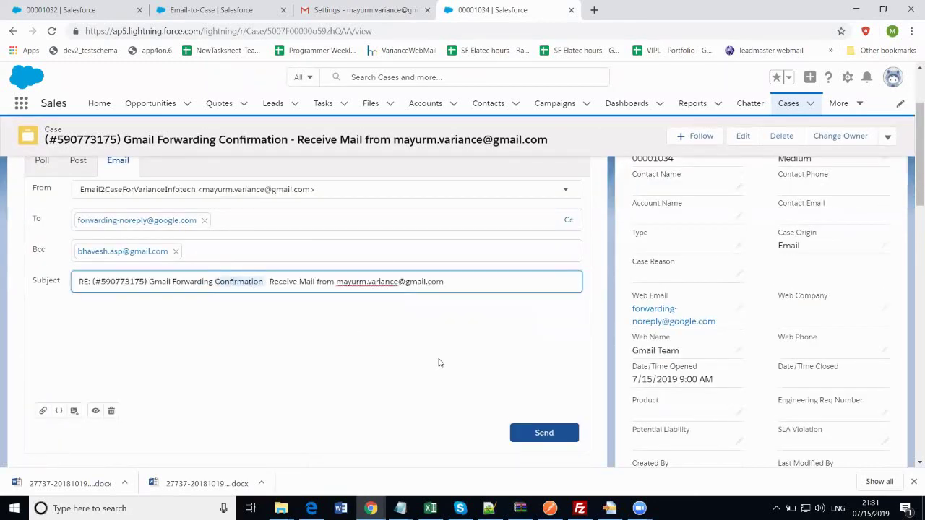
scroll(438, 364, "down", 2)
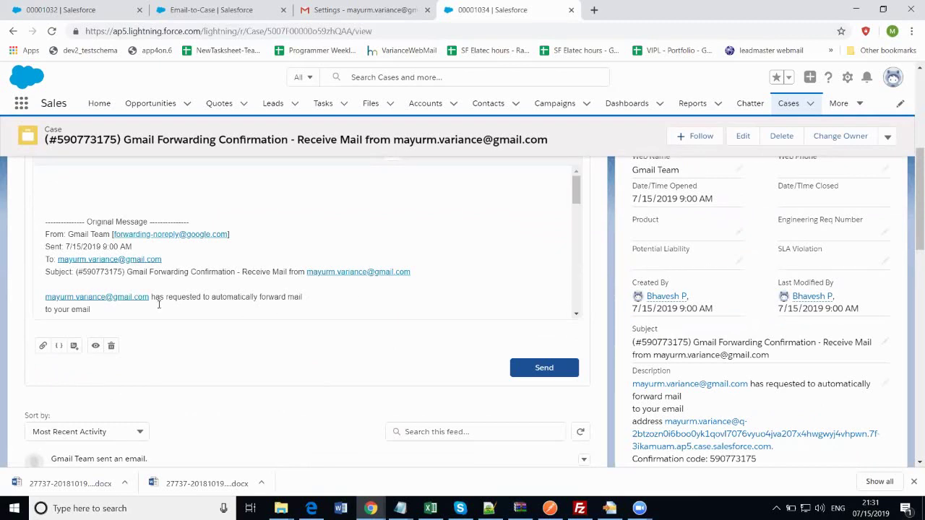
scroll(324, 294, "down", 10)
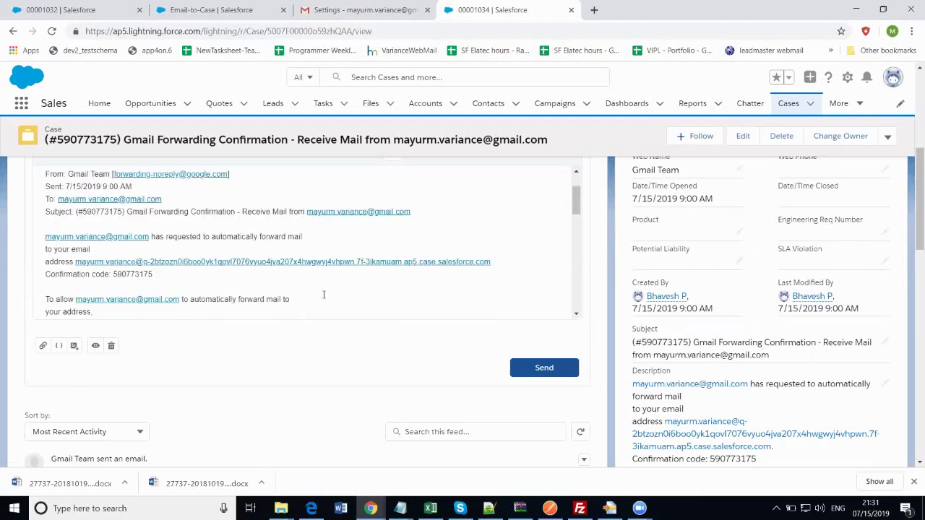
scroll(315, 295, "up", 8)
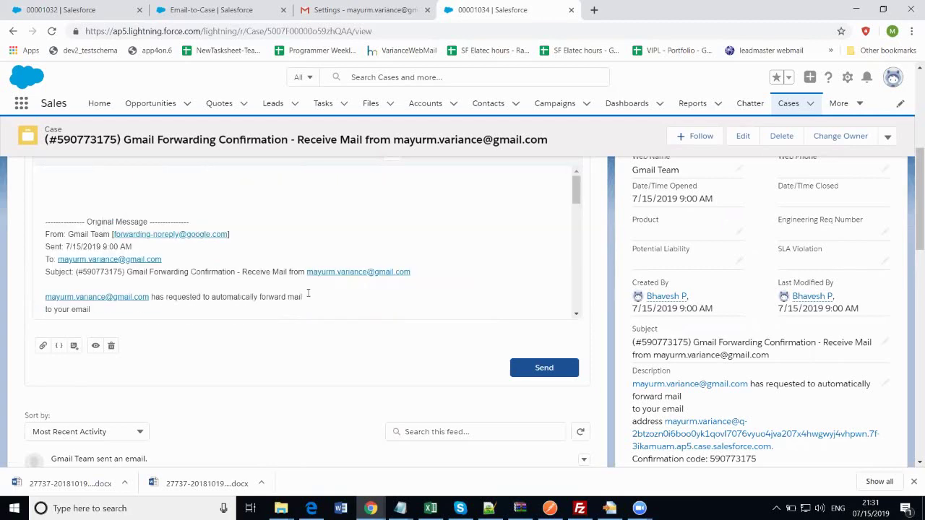
scroll(349, 210, "up", 2)
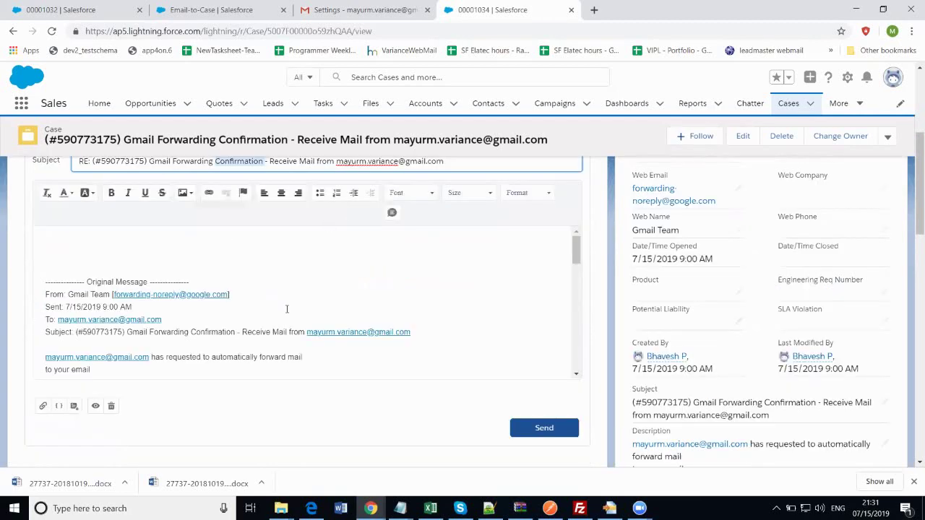
scroll(287, 310, "up", 4)
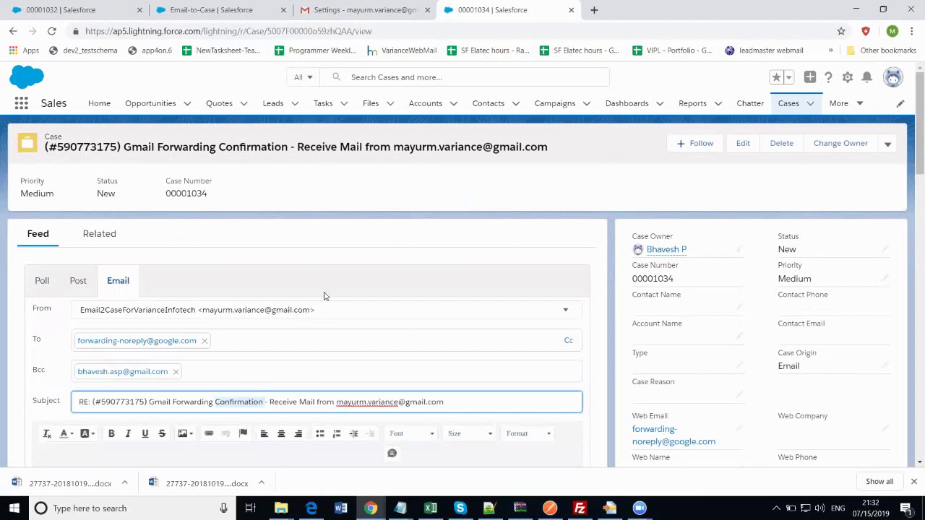